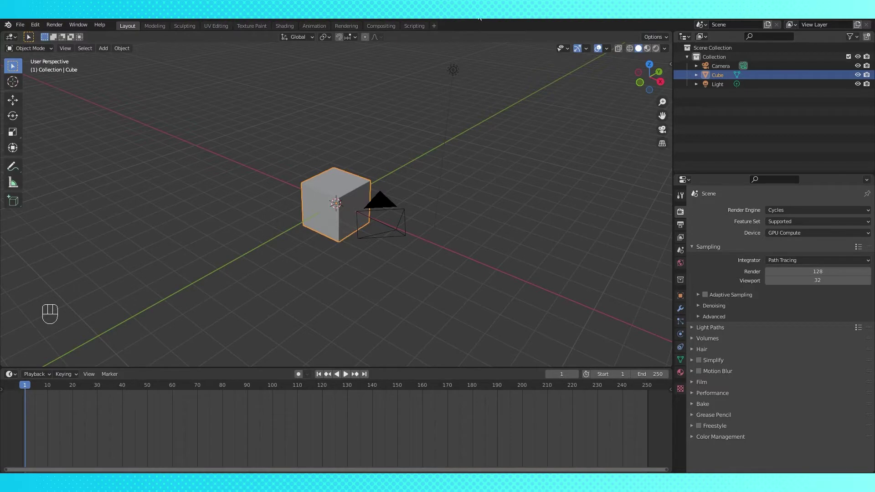
Reshape the default cube into a thin bar running from the origin along negative X, with a loop cut near its outer end.
key(KP_5)
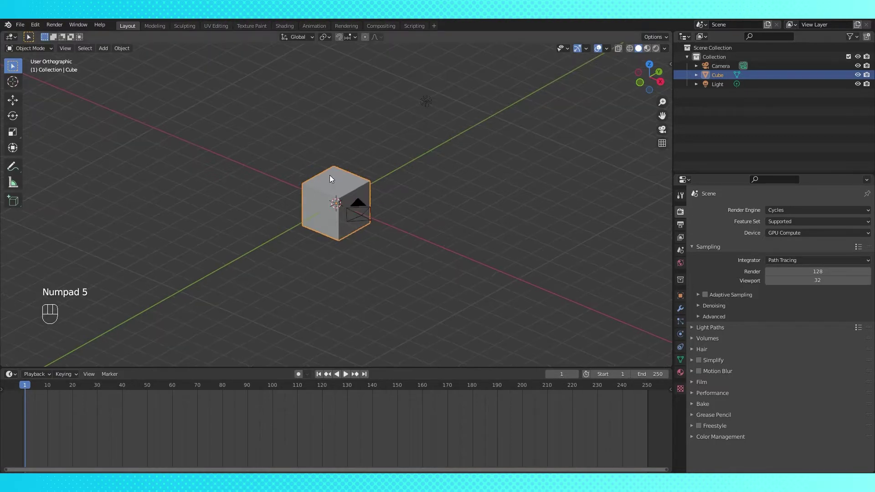
key(KP_1)
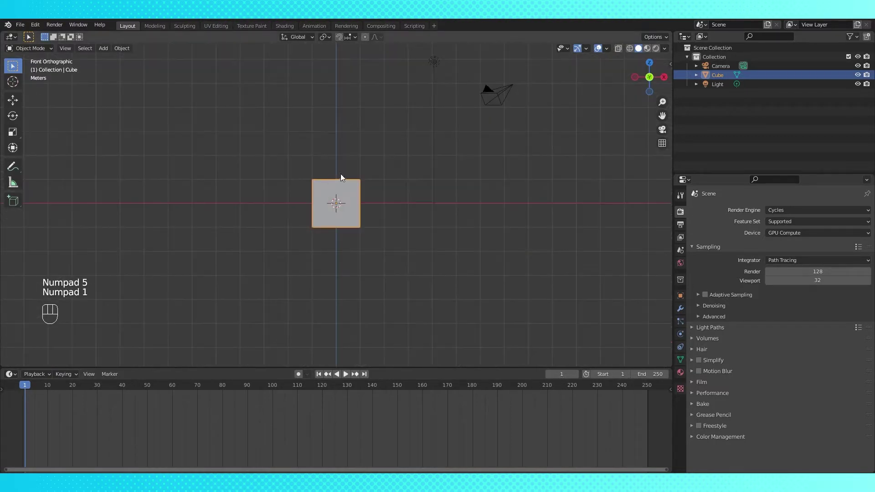
key(Tab)
key(a)
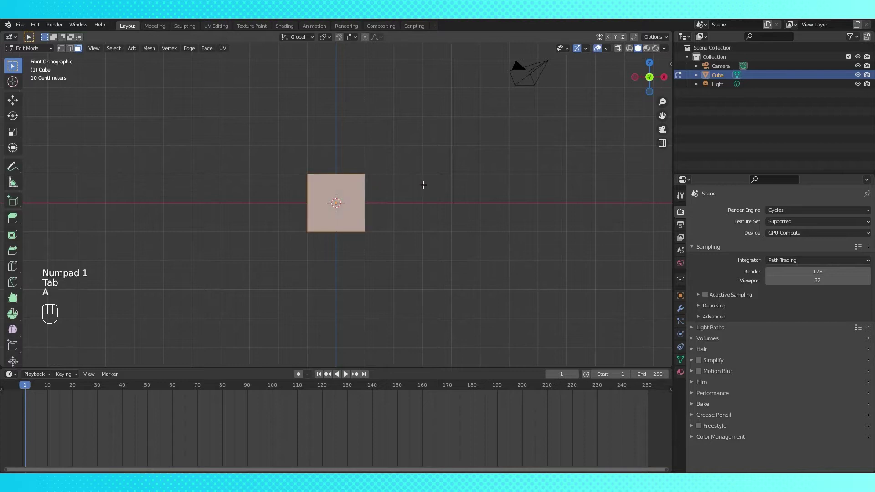
middle_drag(405, 192, 379, 204)
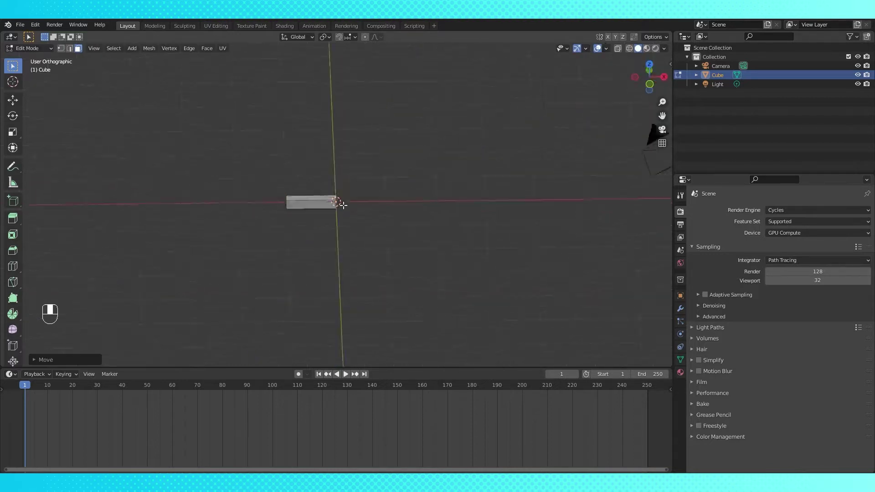
middle_drag(340, 204, 347, 215)
key(ctrl+r)
click(308, 197)
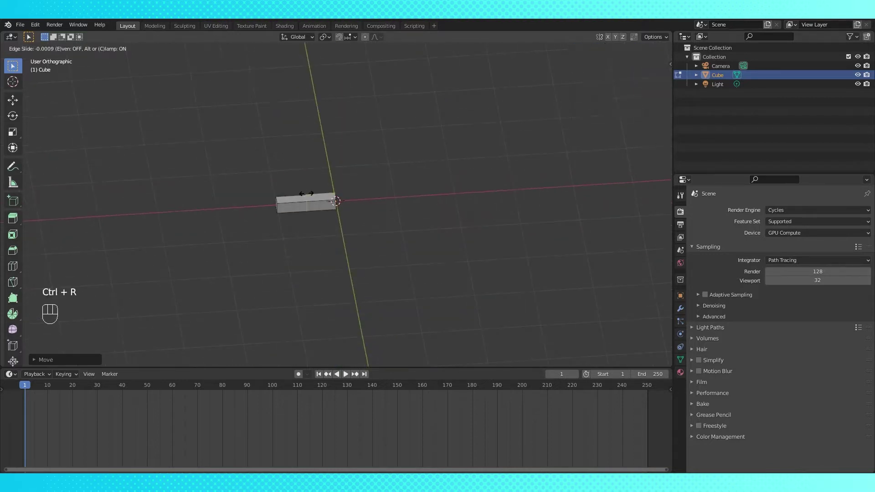
click(287, 194)
Merge the vertices at the bar's outer end to form the arrow's pointed tip.
key(1)
click(263, 195)
shift+click(265, 214)
key(m)
click(276, 217)
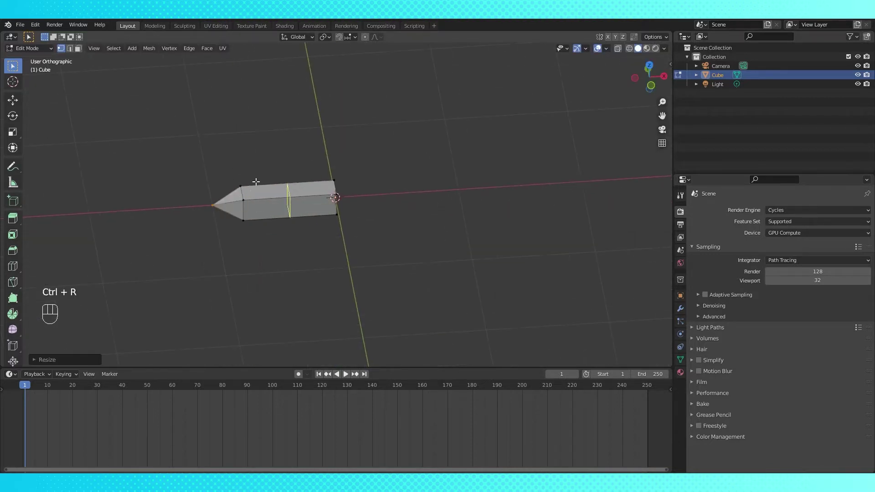
Scale the shaft section thinner than the arrowhead and return to Object Mode in front view.
key(KP_1)
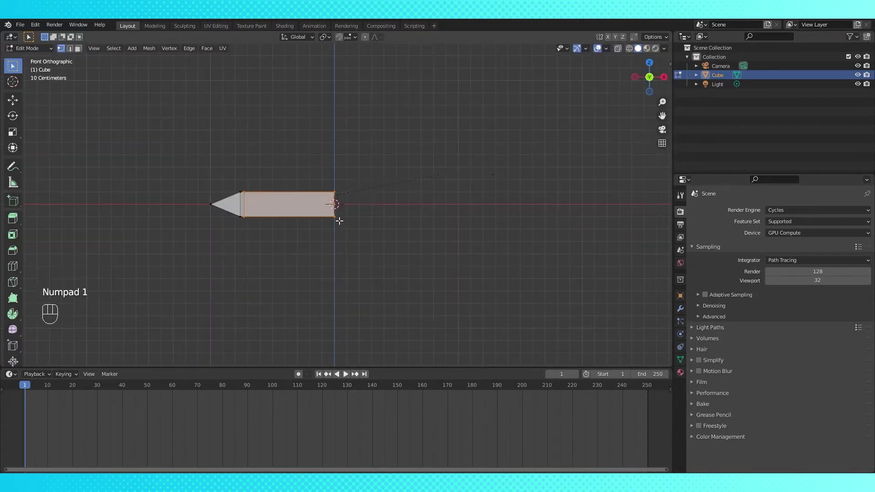
key(s)
click(358, 185)
key(Tab)
middle_drag(359, 185, 364, 204)
key(KP_1)
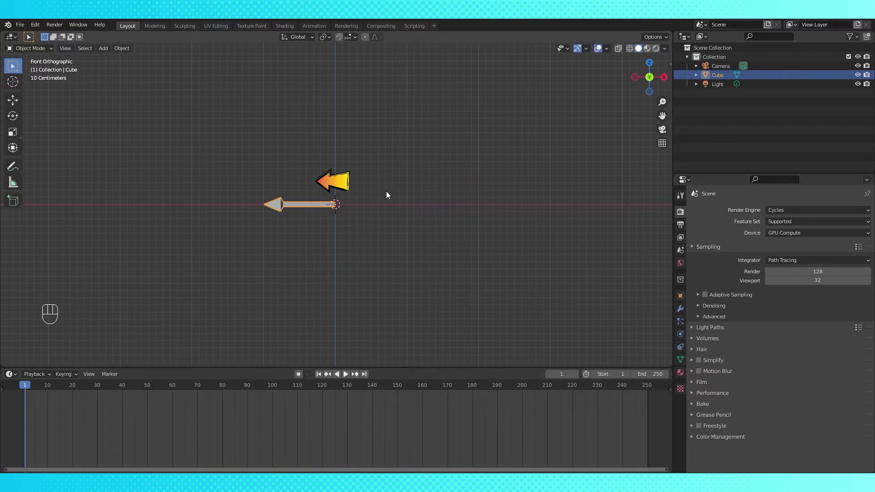
Add a mesh plane at the origin and scale it by 10.
scroll(386, 190, down, 2)
shift+middle_drag(395, 176, 400, 209)
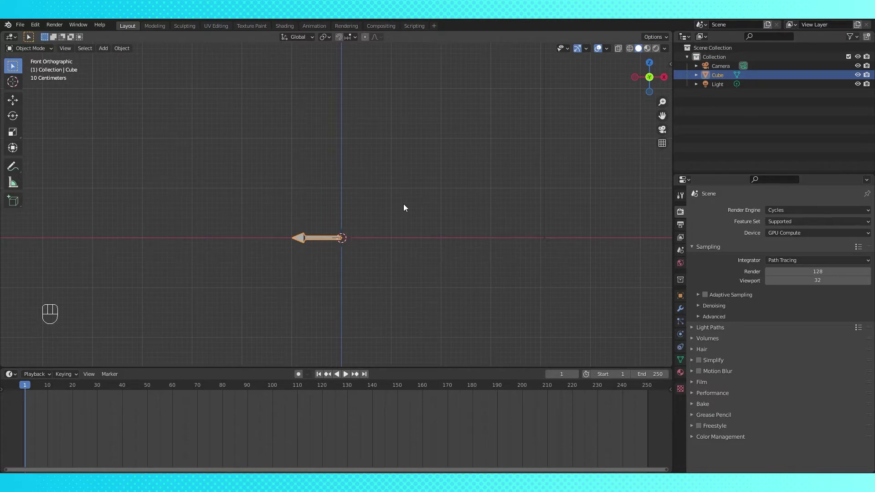
key(shift+a)
click(440, 202)
middle_drag(438, 201, 417, 242)
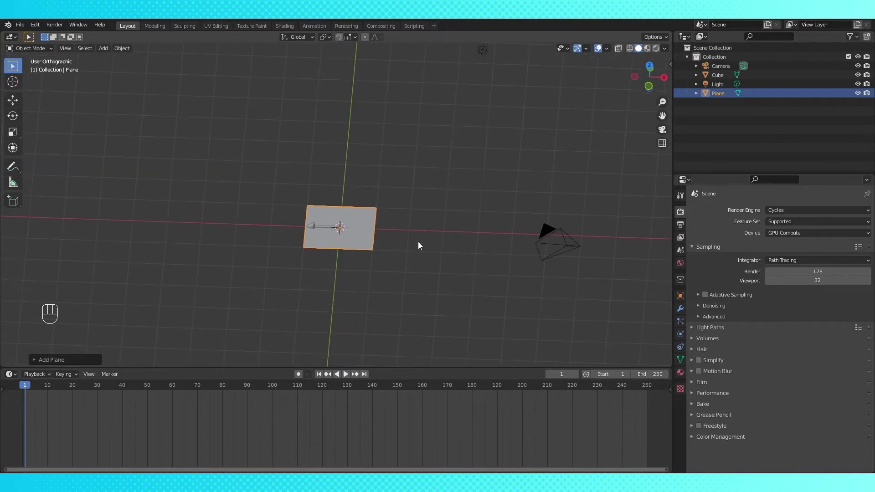
text(s10)
key(Return)
scroll(418, 242, down, 2)
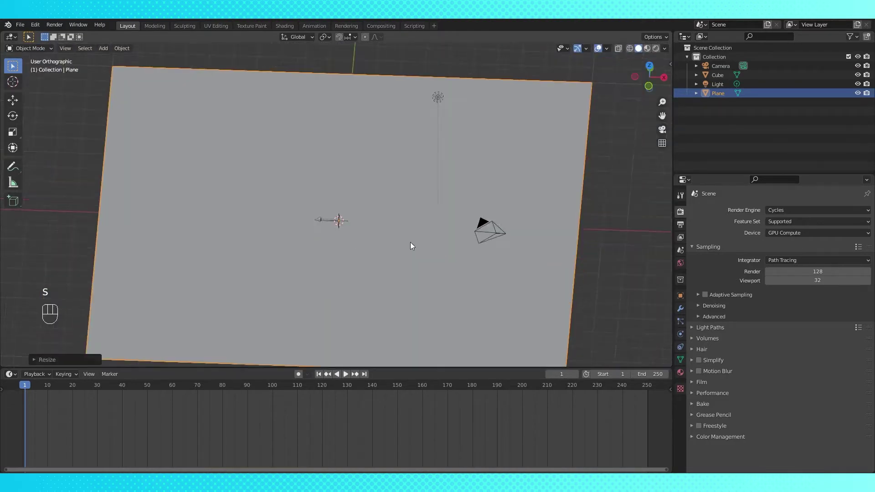
scroll(411, 242, down, 3)
scroll(409, 234, up, 4)
mouse_move(409, 234)
middle_down()
mouse_move(412, 209)
mouse_move(383, 219)
mouse_move(403, 223)
middle_up()
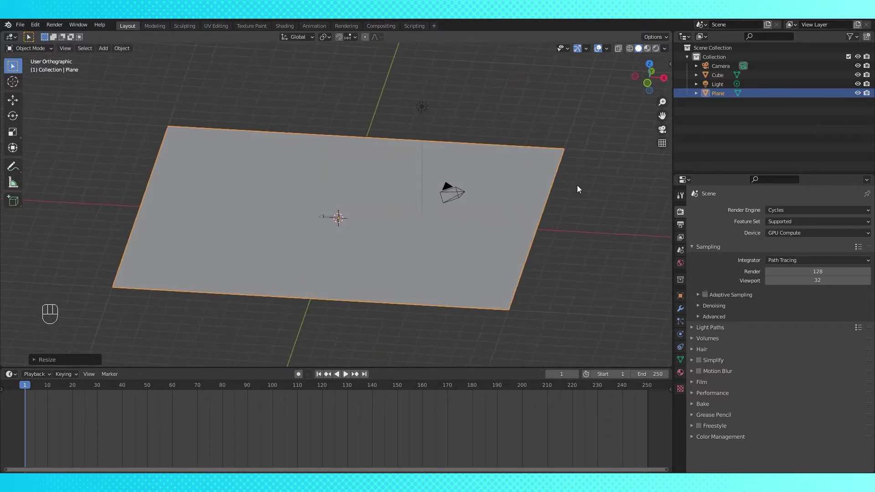
Rename the Cube object as Arrow.
double_click(718, 74)
text(Arrow)
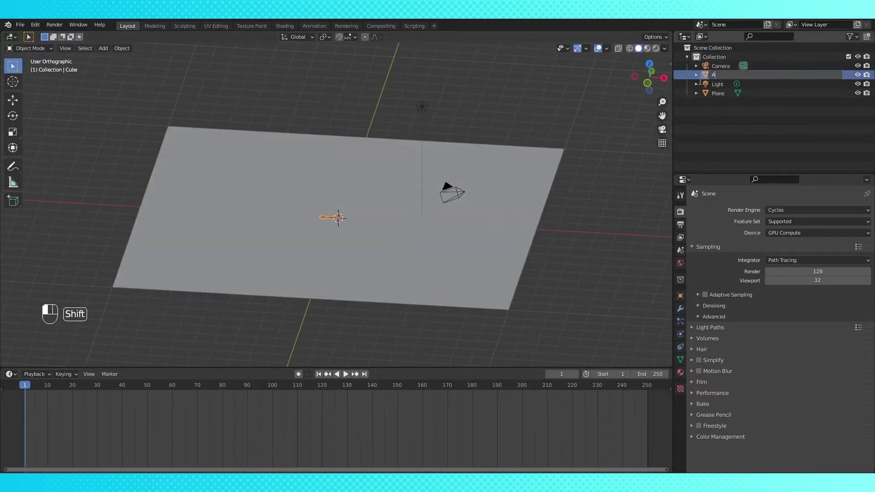
key(Return)
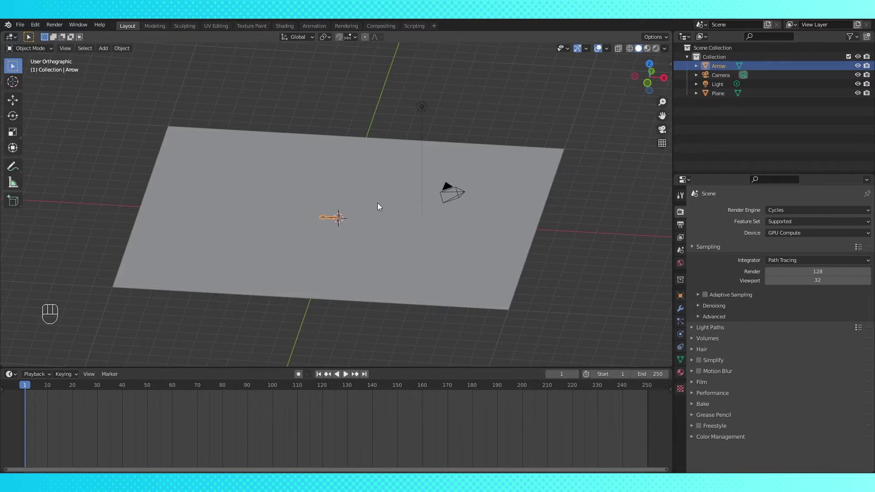
Add a Plain Axes empty and move it straight up above the plane's centre.
key(shift+a)
mouse_move(319, 290)
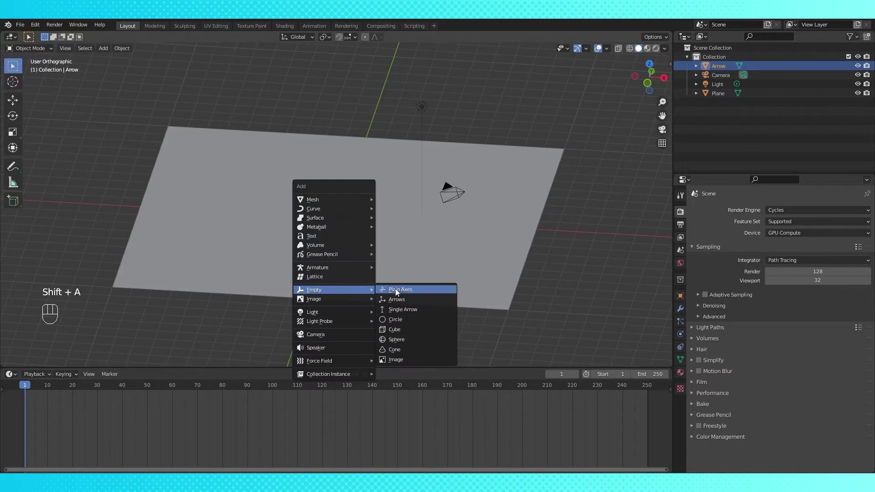
click(406, 291)
key(KP_1)
key(g)
middle_click(409, 152)
click(409, 140)
middle_drag(407, 143, 393, 175)
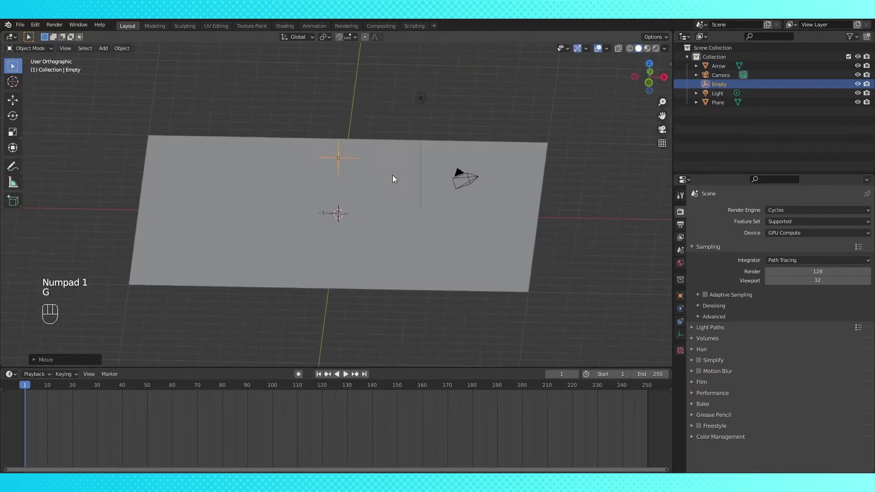
Select the Arrow object and hide it in the viewport.
click(324, 212)
click(323, 212)
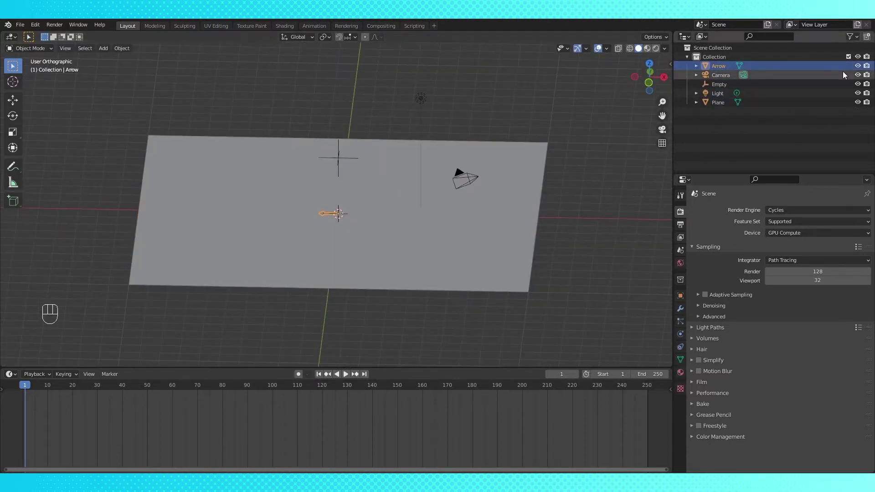
click(859, 68)
Turn the timeline into an enlarged Geometry Node Editor, create a new node tree on the plane, and display its modifiers.
click(511, 280)
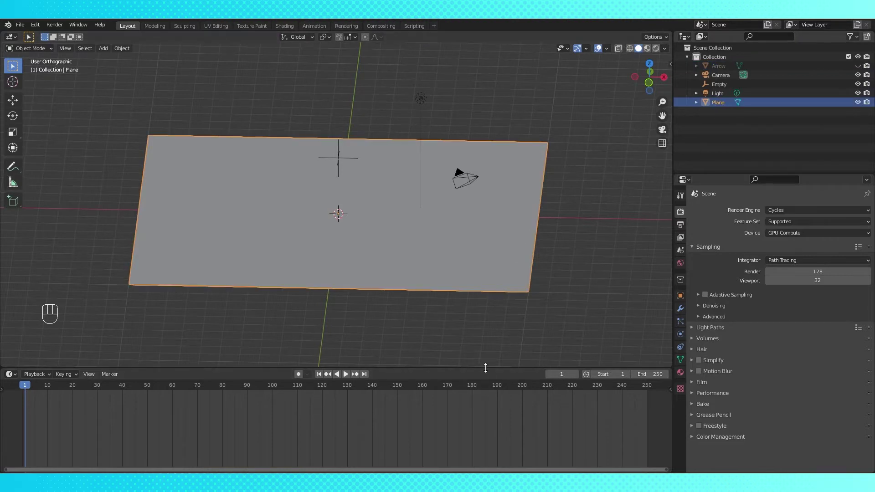
drag(494, 368, 493, 242)
click(10, 248)
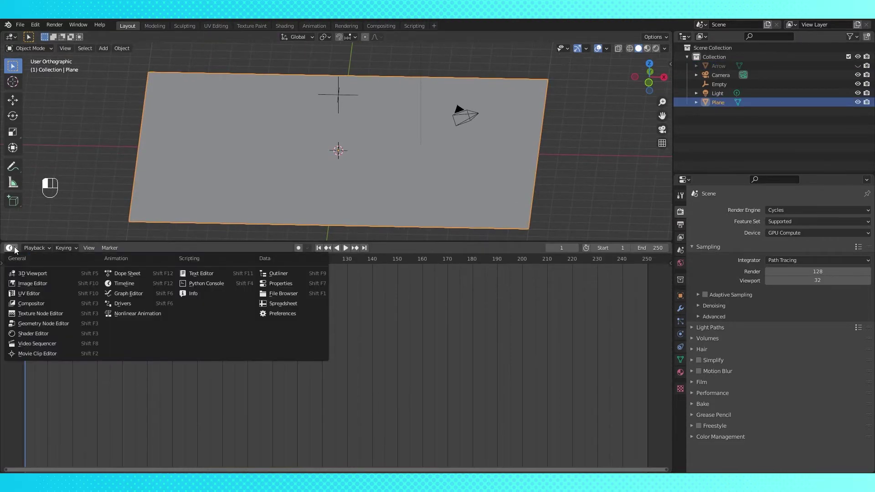
click(35, 322)
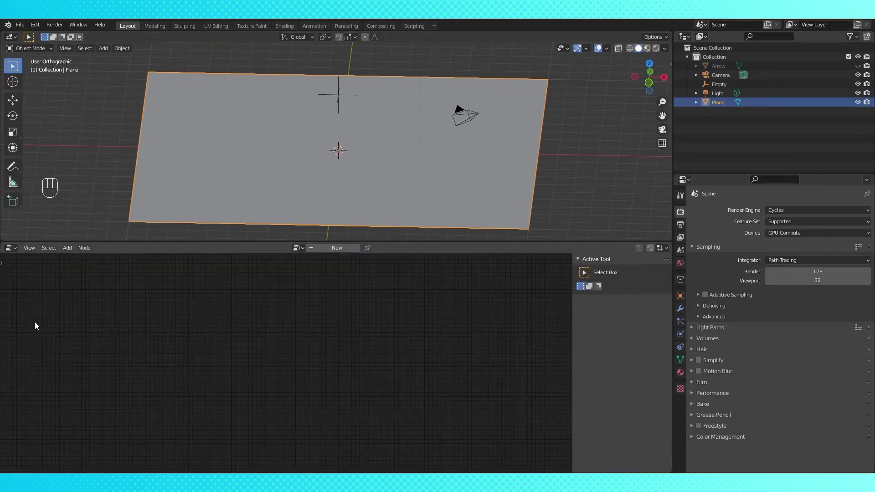
click(335, 248)
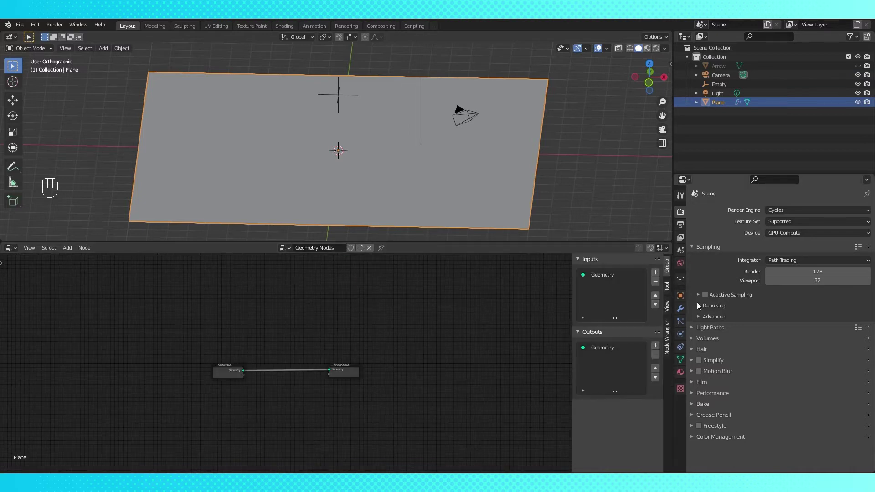
click(681, 310)
Space the group nodes apart and insert a Point Distribute node after Group Input.
scroll(296, 348, up, 3)
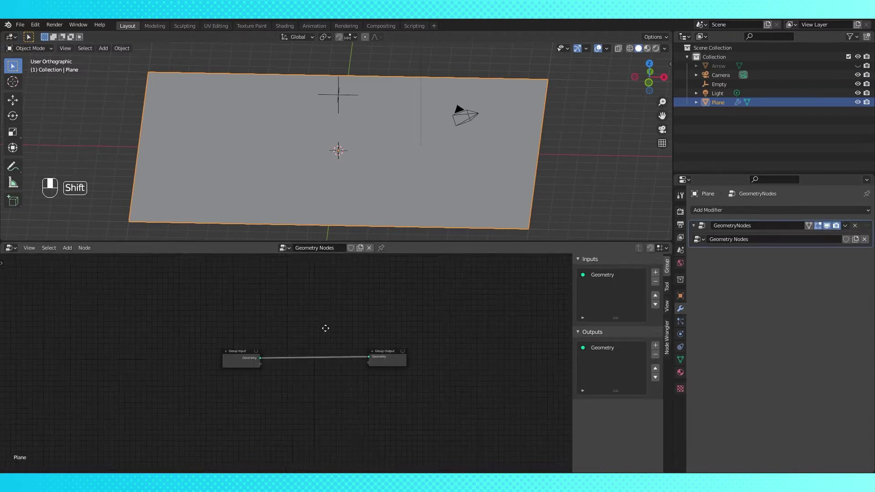
drag(229, 348, 174, 347)
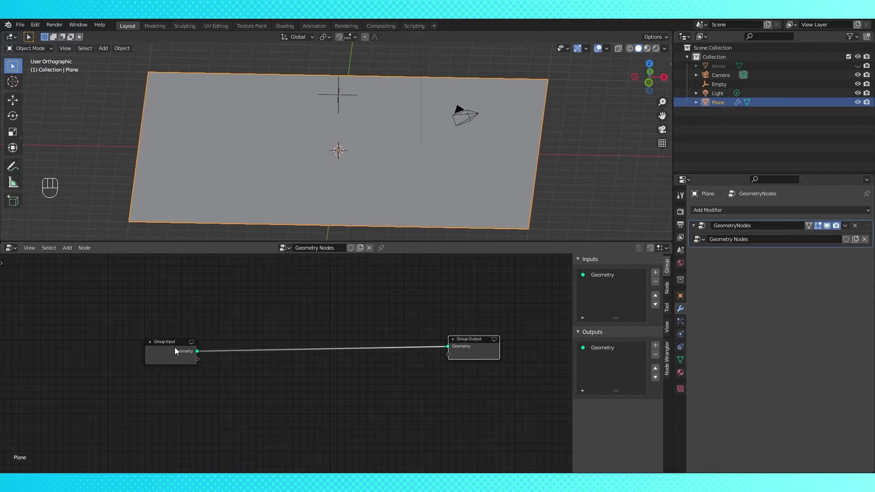
key(shift+a)
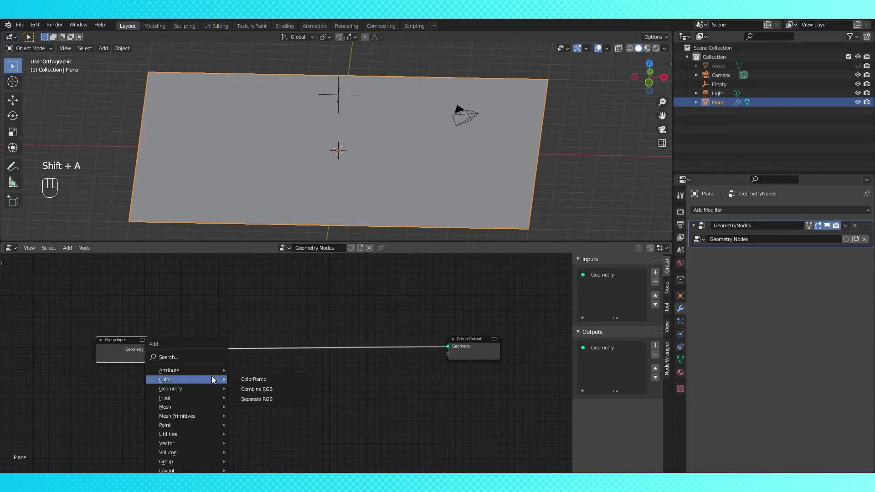
mouse_move(188, 421)
click(258, 375)
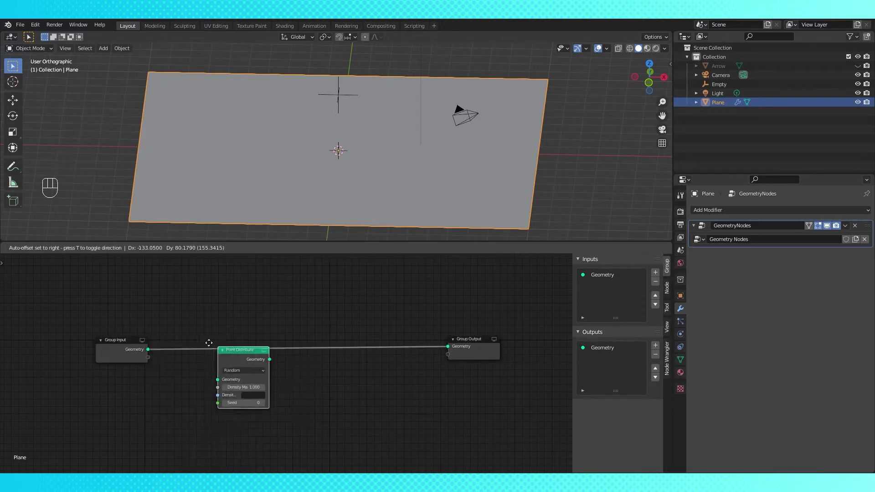
click(176, 329)
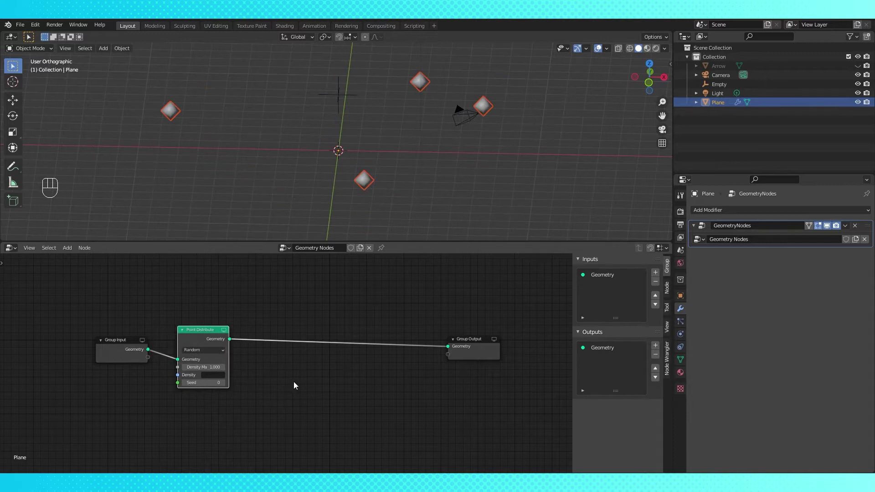
mouse_move(208, 365)
mouse_down()
mouse_move(246, 365)
mouse_move(209, 366)
mouse_up()
Insert a Point Instance node before Group Output and set its object to Arrow.
key(shift+a)
mouse_move(357, 385)
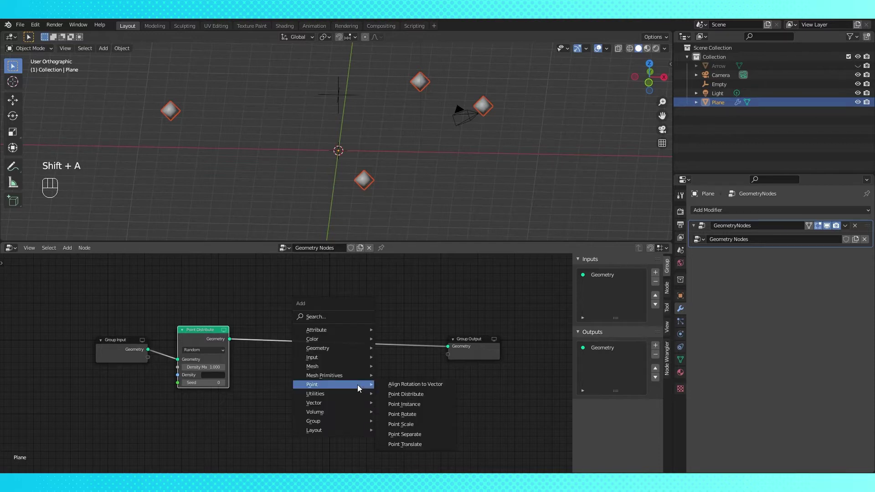
click(418, 404)
click(395, 374)
click(386, 362)
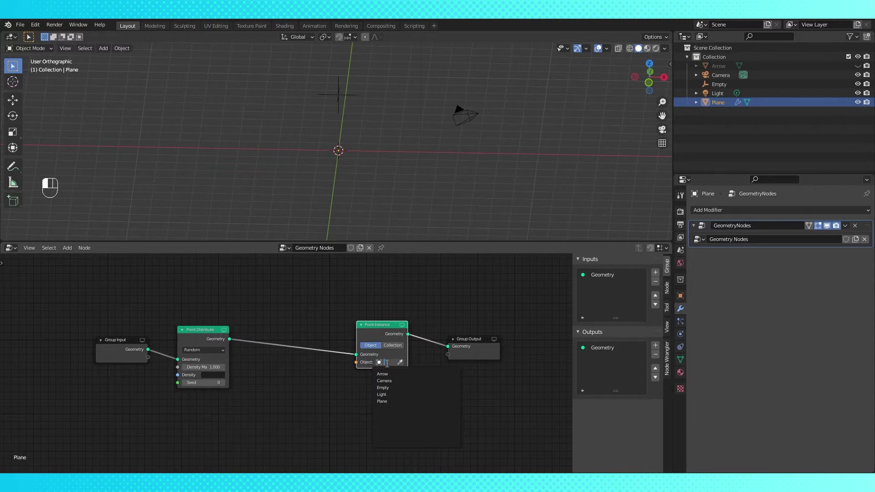
click(387, 374)
Unhide the Arrow object and compare its size with the instanced arrows, ending with the plane selected.
scroll(429, 136, down, 3)
shift+middle_drag(402, 135, 365, 188)
key(alt+h)
right_click(324, 166)
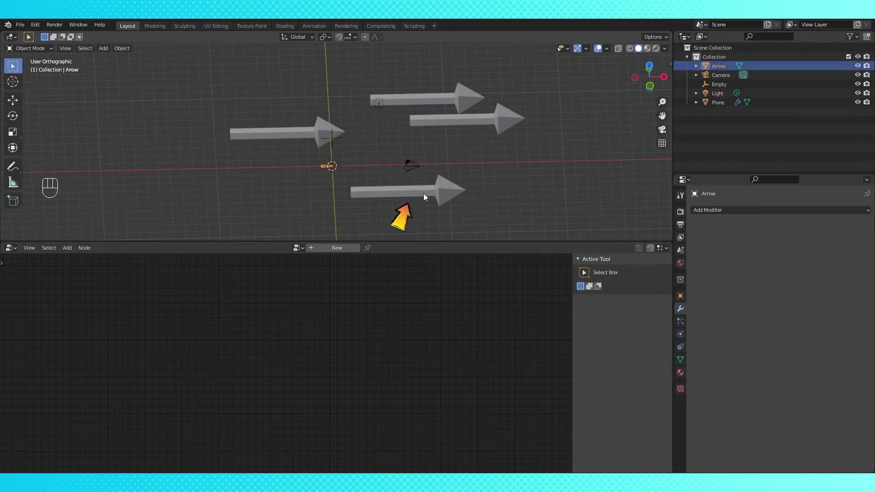
right_click(423, 194)
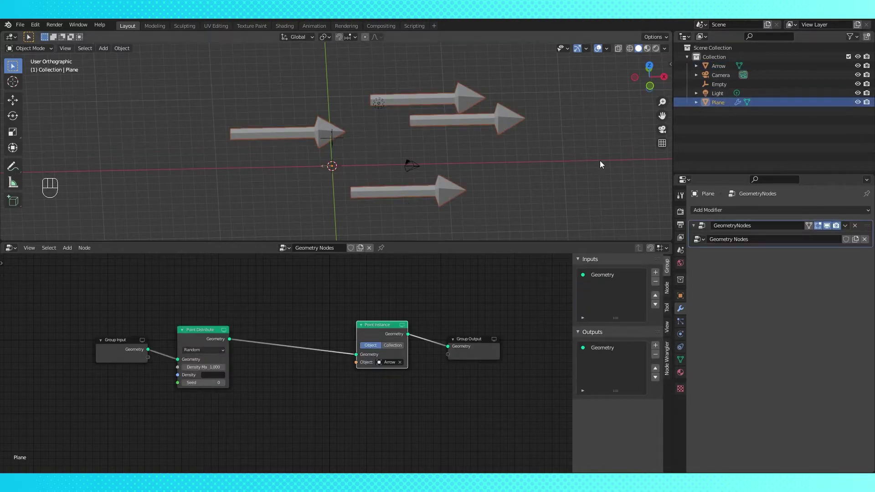
Show the plane's transform values, apply its scale, and inspect the scattered arrows.
key(n)
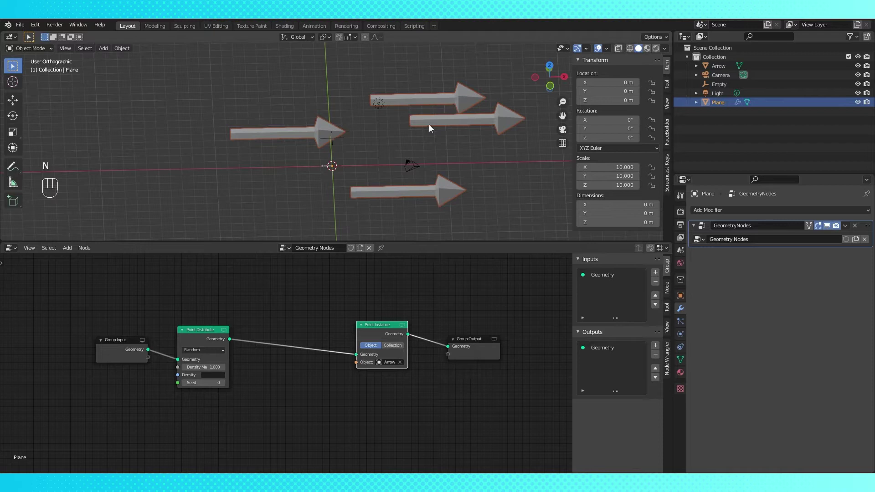
click(129, 49)
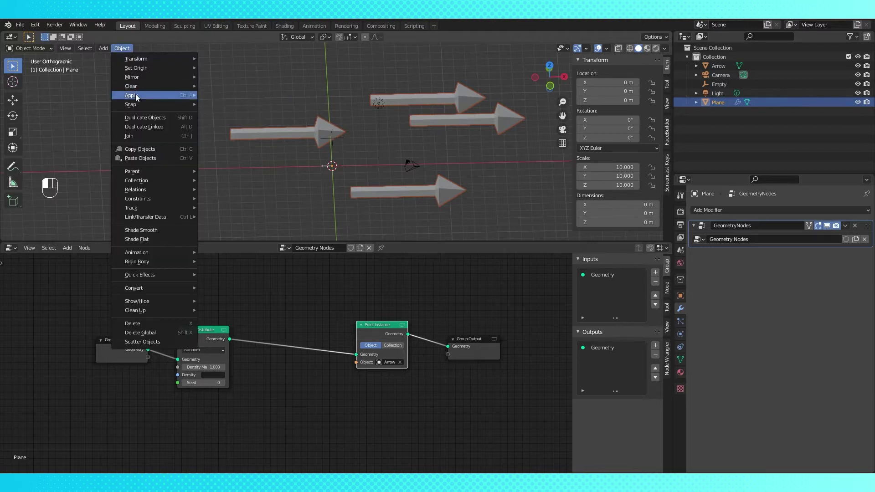
mouse_move(176, 94)
click(253, 114)
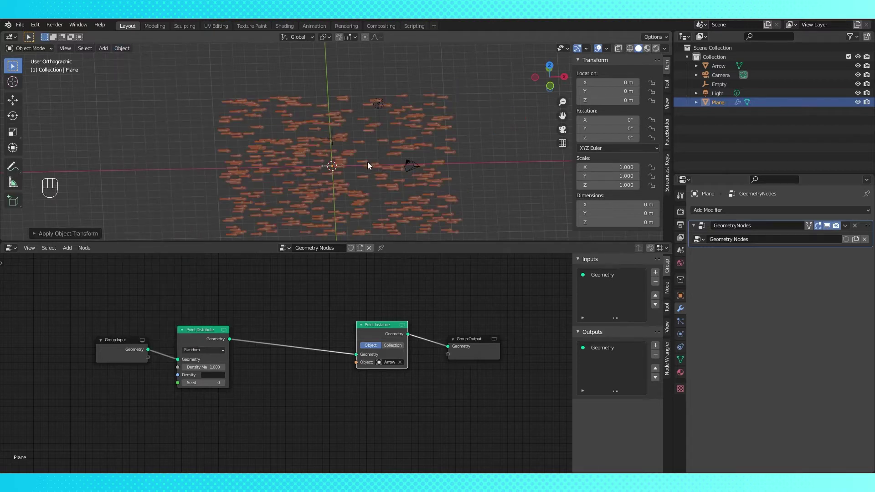
scroll(367, 162, up, 3)
shift+middle_drag(369, 162, 371, 111)
scroll(358, 141, up, 2)
scroll(448, 139, down, 4)
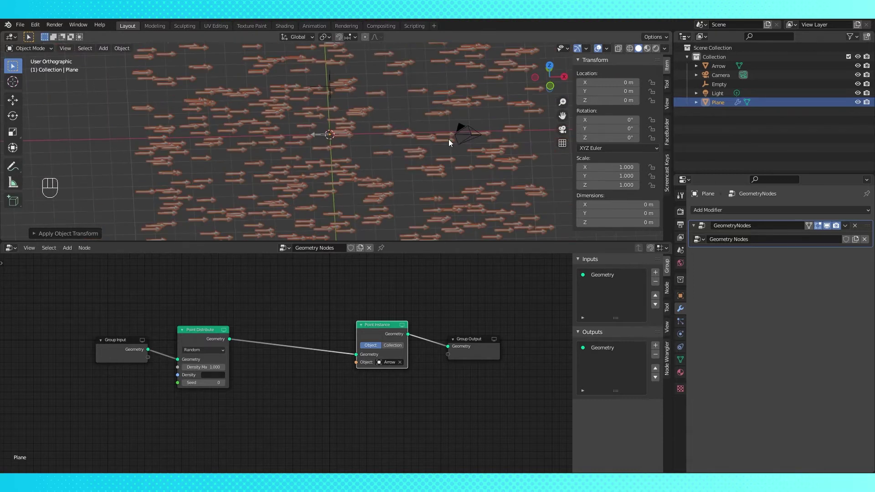
mouse_move(449, 139)
middle_down()
mouse_move(430, 138)
mouse_move(435, 128)
middle_up()
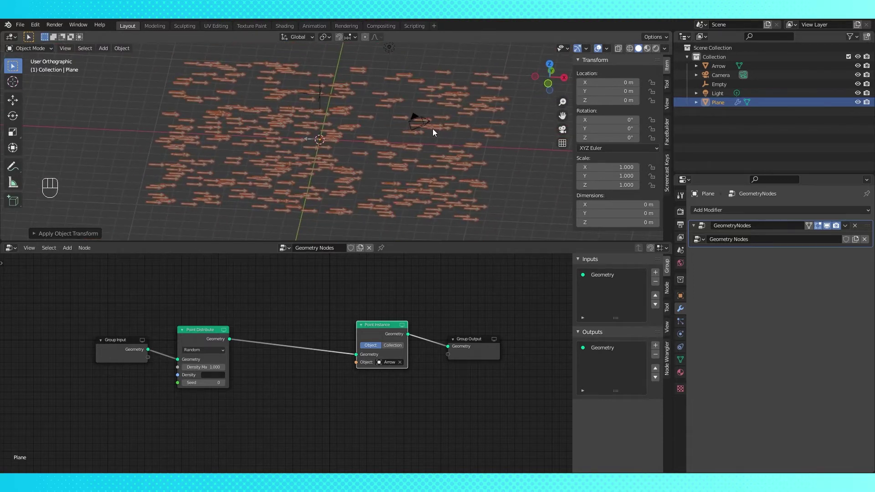
Close the transform sidebar and hide the original Arrow object again.
key(n)
middle_drag(331, 158, 337, 152)
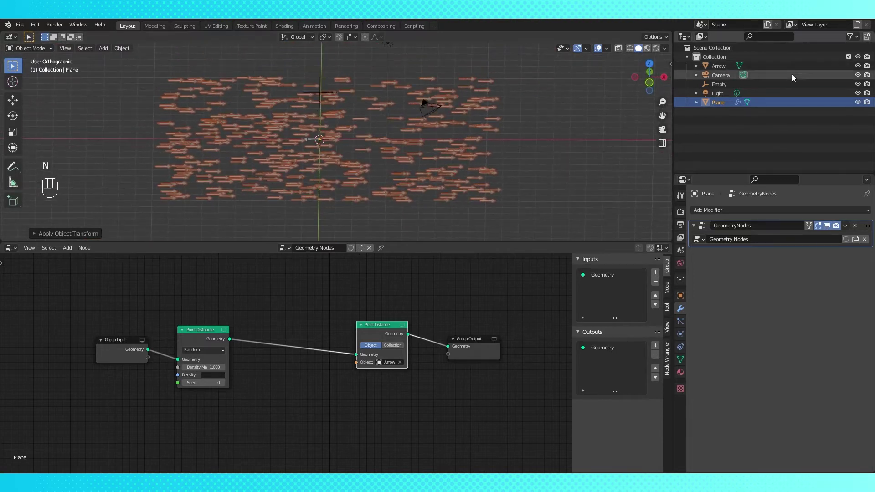
click(858, 66)
shift+middle_drag(453, 147, 412, 136)
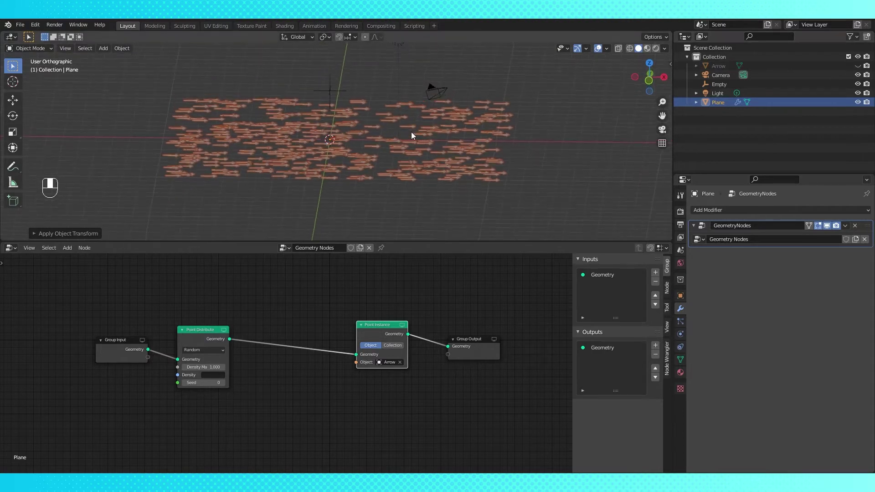
Insert an Attribute Vector Math node between Point Distribute and Point Instance and set its operation to Subtract.
key(KP_1)
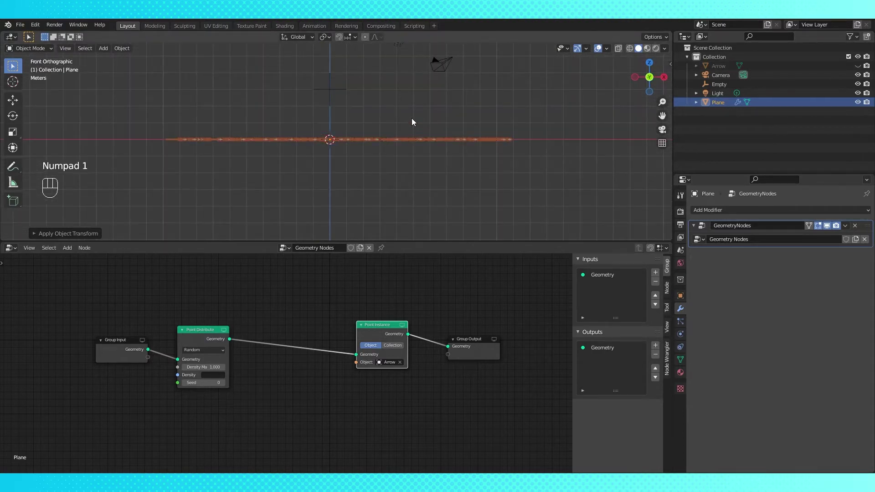
middle_drag(412, 121, 413, 132)
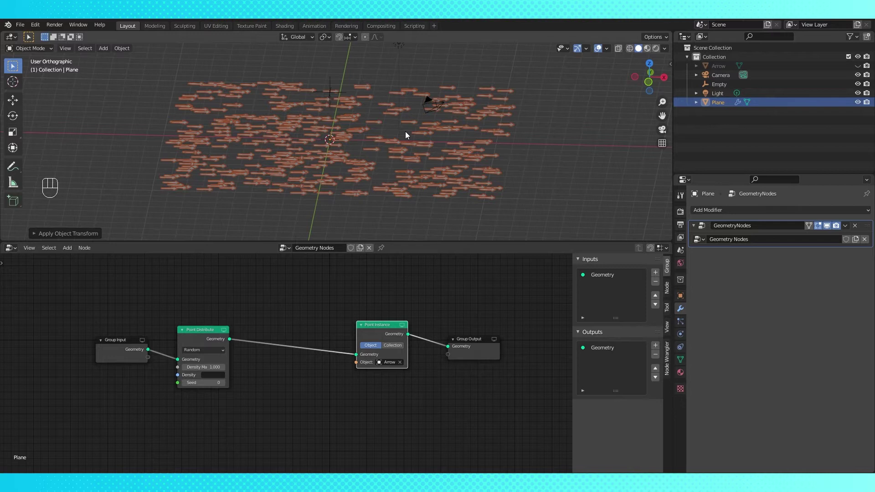
drag(132, 293, 212, 381)
key(shift+a)
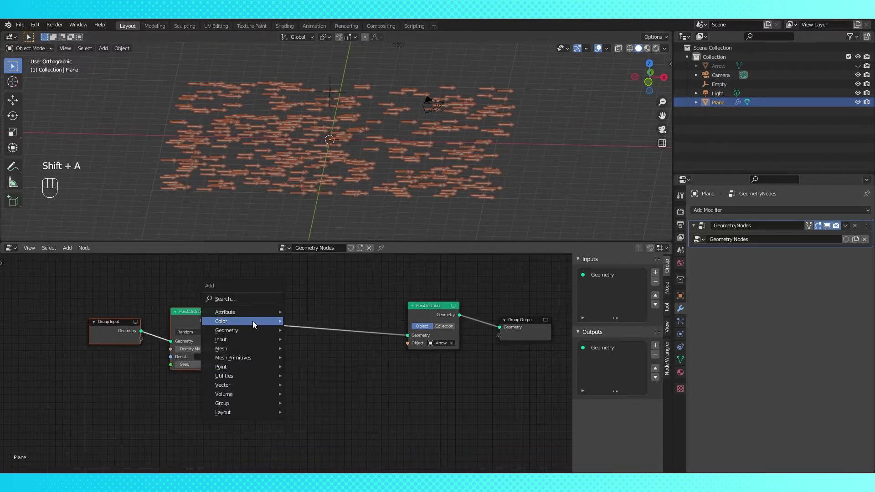
mouse_move(254, 313)
click(338, 453)
click(269, 297)
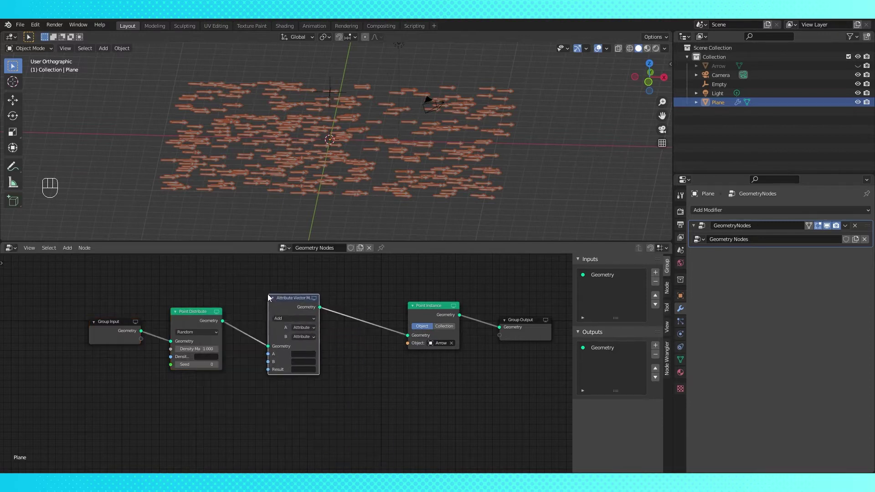
click(294, 318)
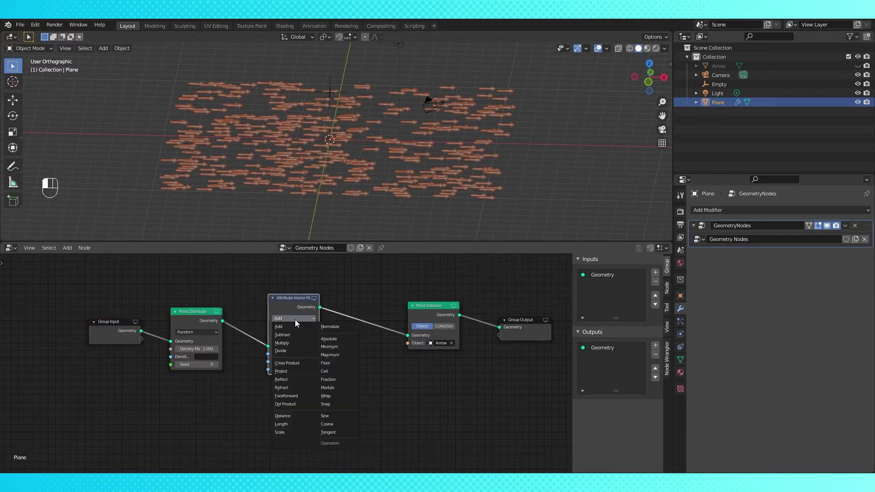
click(292, 336)
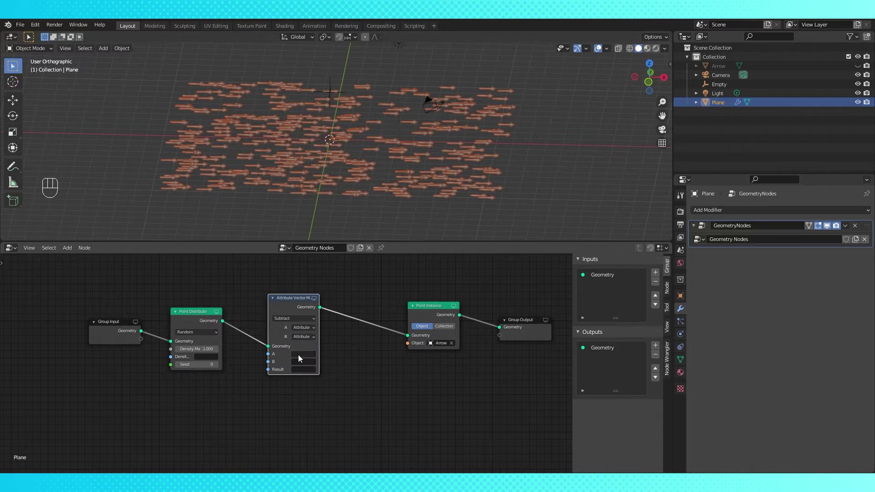
Set input A of the Attribute Vector Math node to the position attribute.
click(302, 354)
text(po)
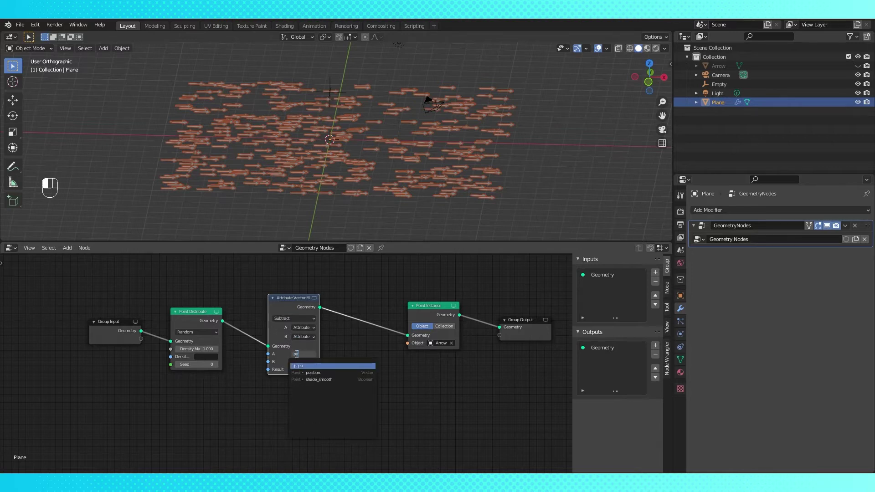
click(313, 373)
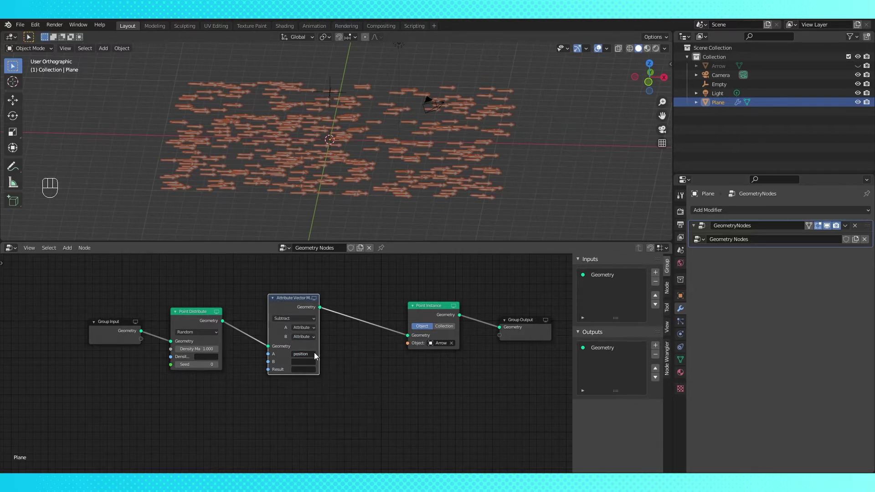
key(shift)
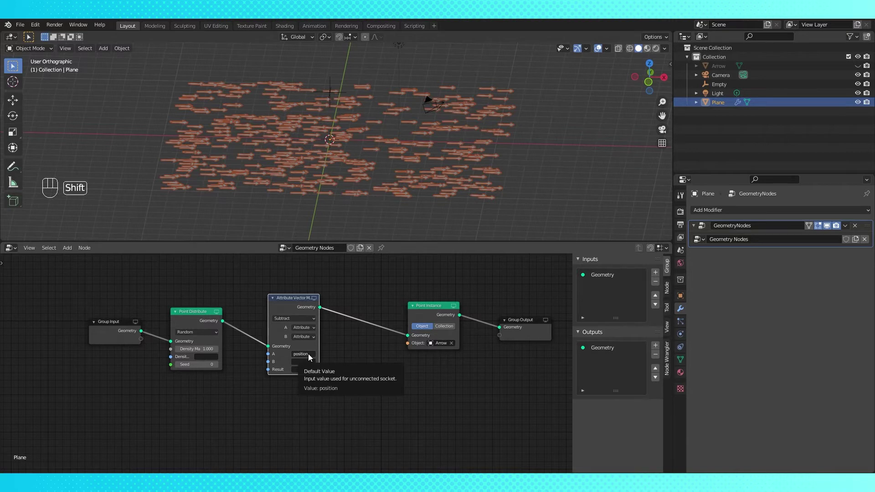
Add an Object Info node below Point Distribute and set its object to Empty.
middle_drag(308, 353, 354, 306)
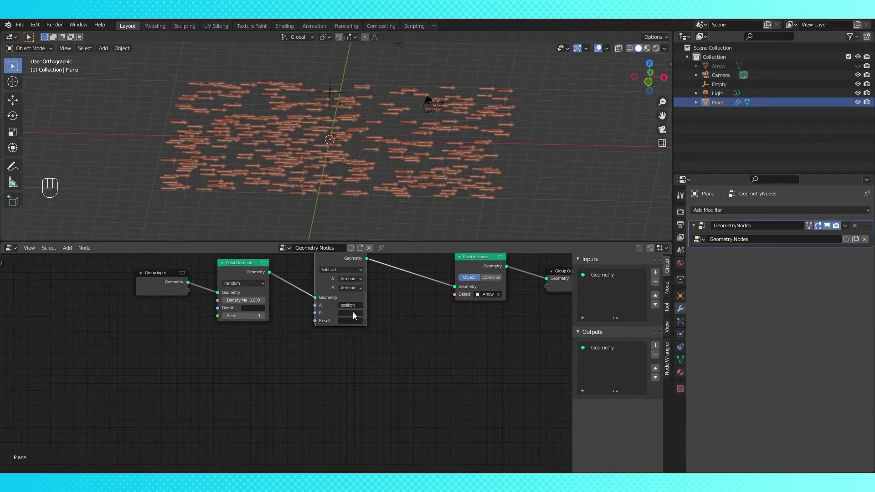
key(shift+a)
mouse_move(209, 381)
click(253, 395)
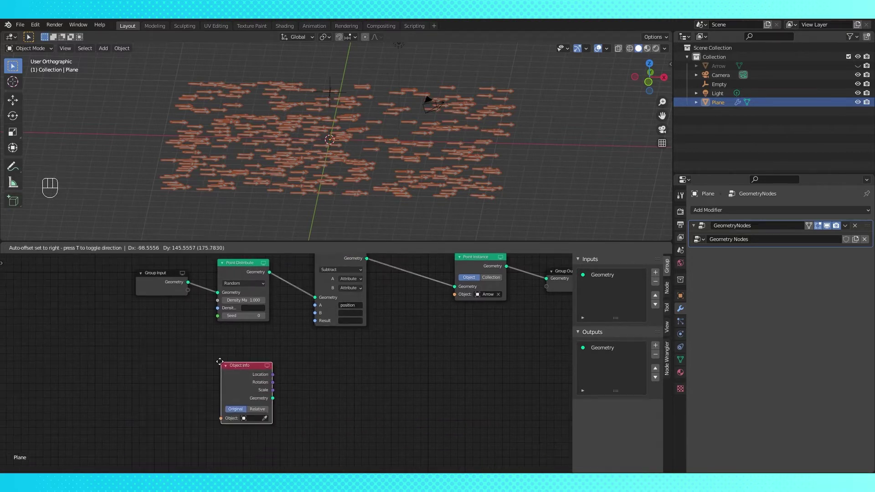
click(178, 372)
click(223, 412)
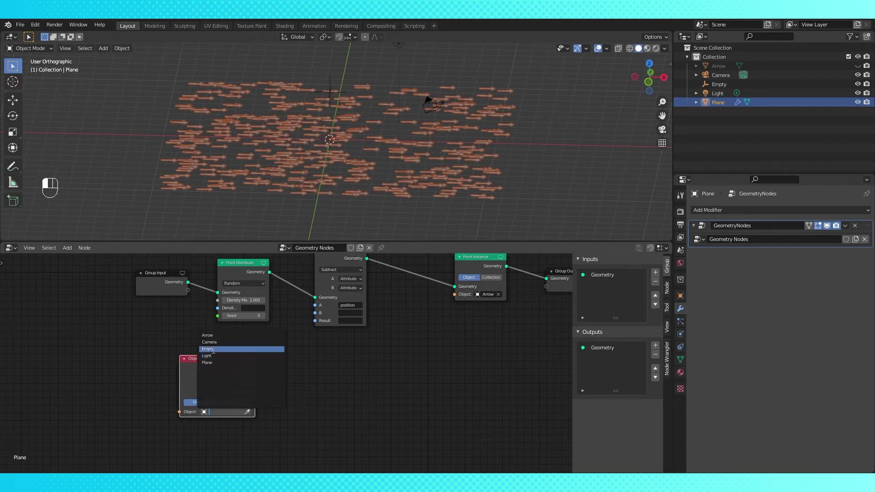
click(242, 349)
Switch the subtract node's B input to Vector and feed it the Location output of Object Info.
click(348, 289)
click(352, 307)
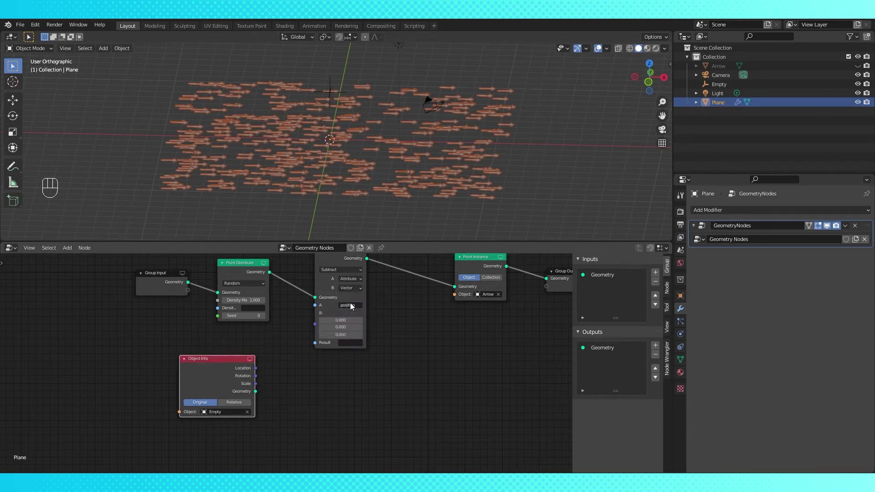
drag(257, 369, 315, 327)
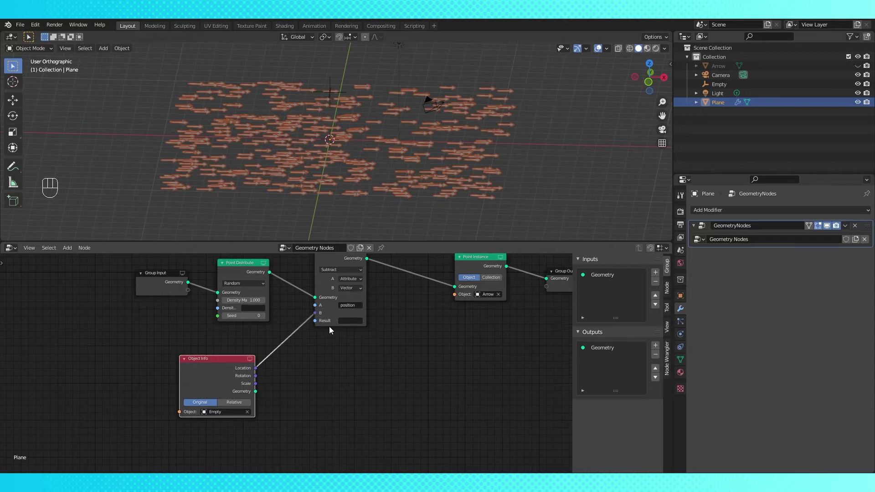
Name the subtract node's Result attribute angle and tidy the node layout.
click(347, 321)
text(angl)
key(Return)
drag(232, 360, 218, 349)
middle_drag(337, 266, 310, 288)
drag(329, 282, 318, 283)
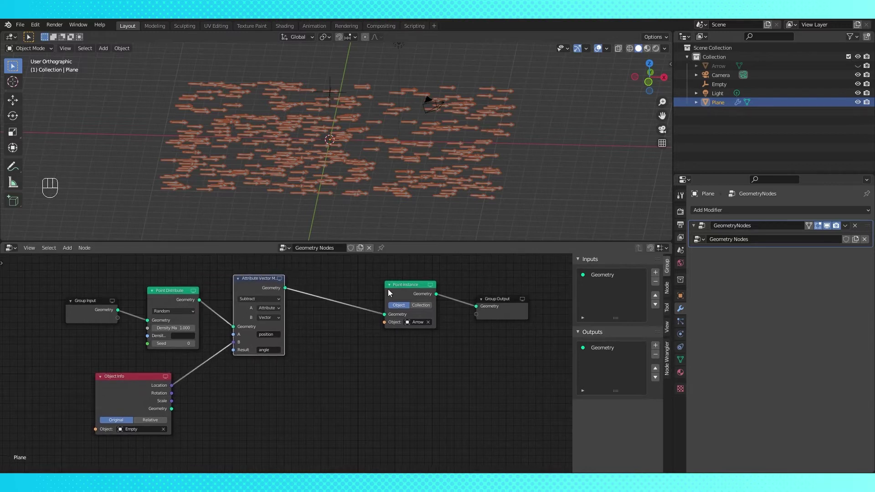
Make room before Point Instance and insert an Align Rotation to Vector node after the Attribute Vector Math node.
click(425, 286)
key(shift+a)
mouse_move(362, 385)
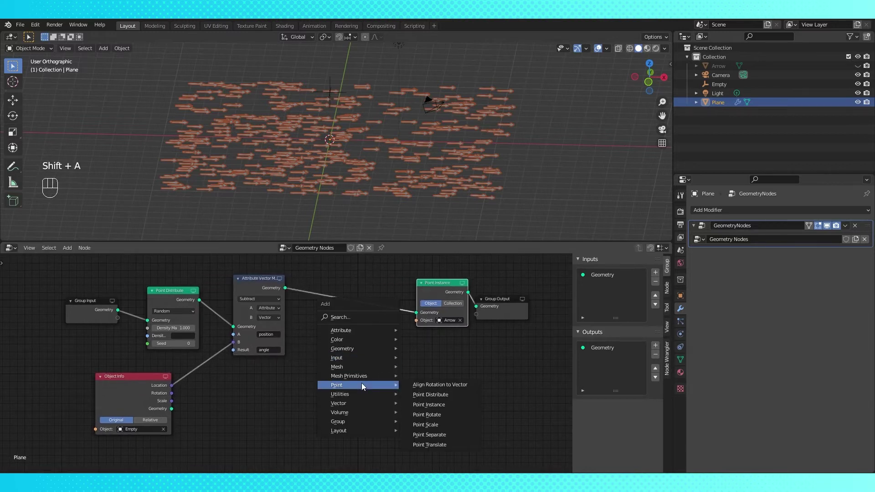
click(456, 384)
click(325, 265)
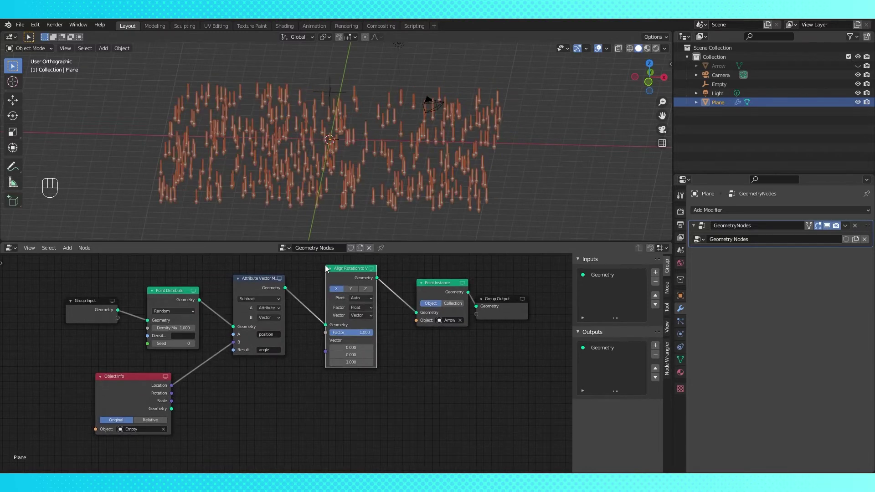
Switch the Align Rotation to Vector node's vector type to Attribute and set it to angle.
click(372, 316)
click(367, 321)
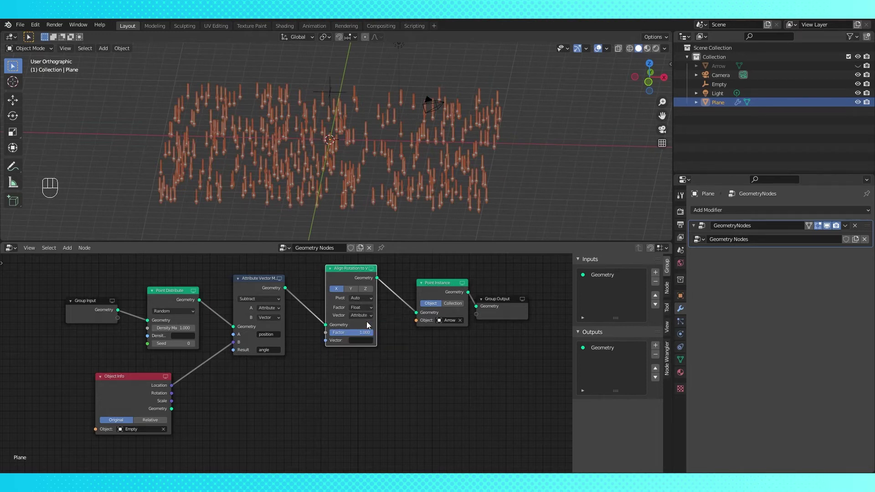
click(361, 340)
text(angl)
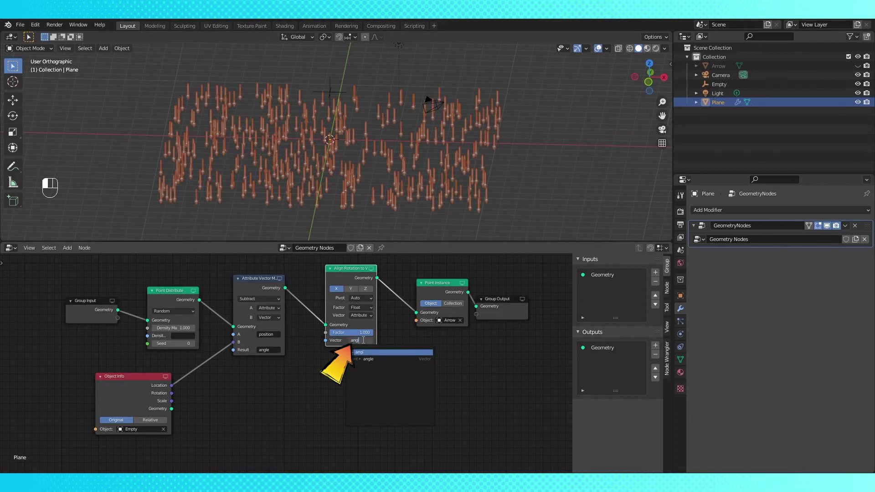
text(e)
key(Return)
Move the Empty across the arrow field, then reposition it in front view above the arrows to test their aim.
key(g)
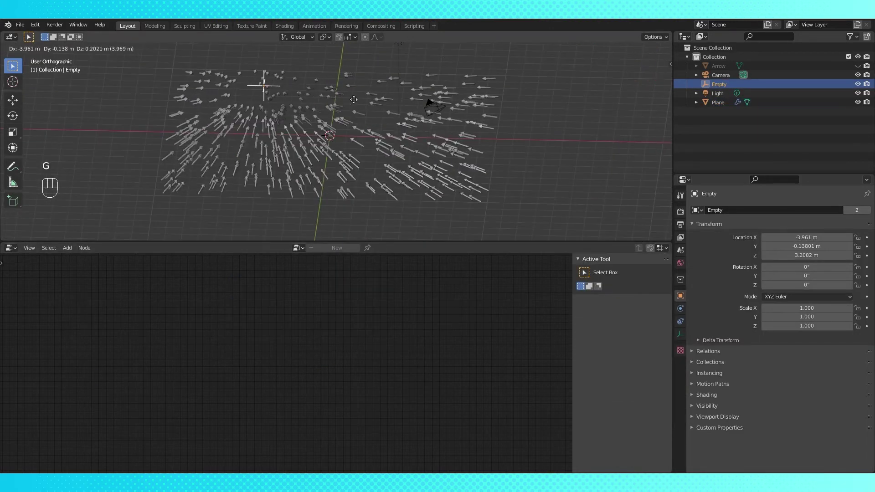
click(511, 109)
key(KP_1)
key(g)
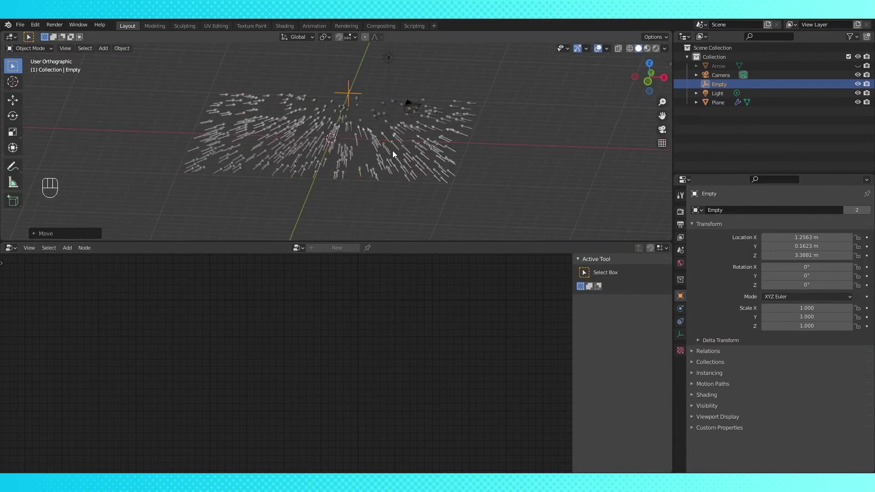
click(391, 150)
key(KP_1)
Shift Point Instance and Group Output aside and insert an Attribute Math node after Align Rotation to Vector.
middle_drag(473, 360, 443, 370)
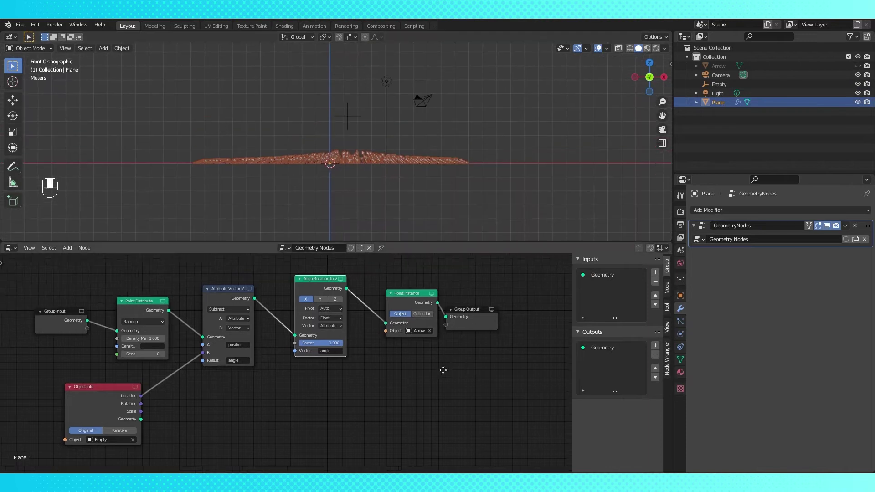
drag(396, 268, 470, 333)
key(g)
click(459, 363)
middle_drag(459, 364, 405, 359)
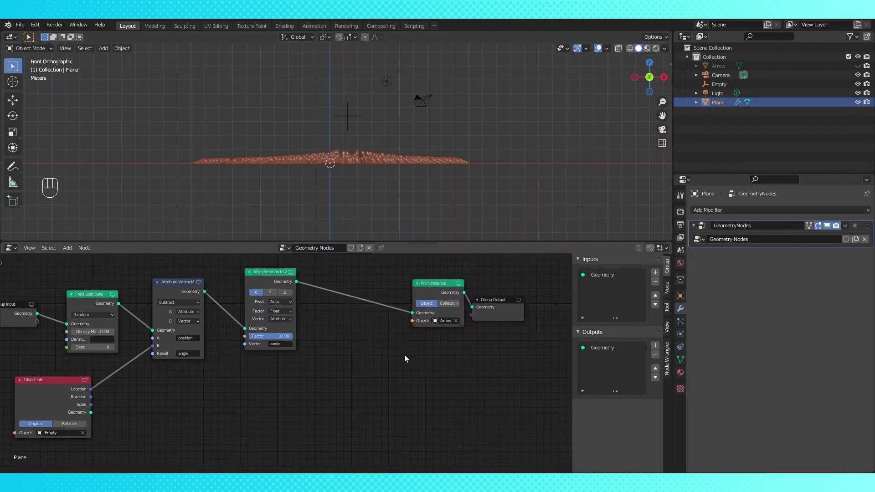
key(shift+a)
mouse_move(401, 299)
click(459, 359)
click(361, 321)
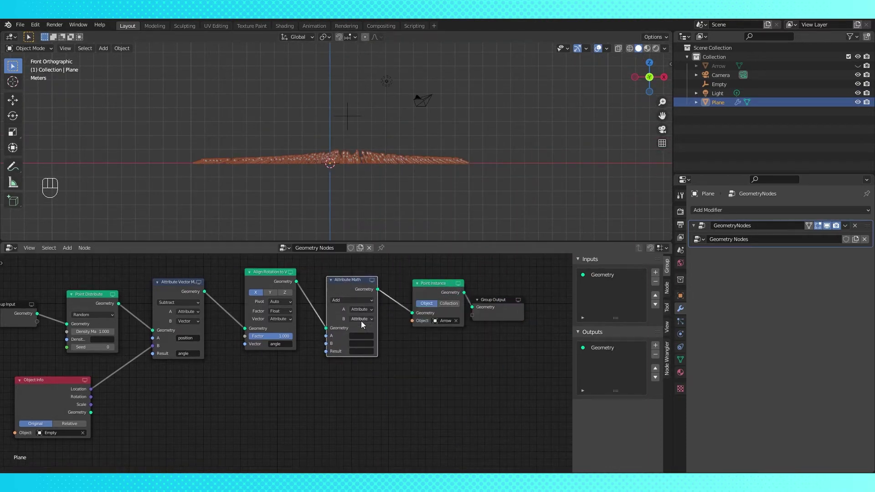
Set the Attribute Math node's B type to Float and both its A input and Result to scale.
click(362, 319)
click(362, 335)
click(363, 336)
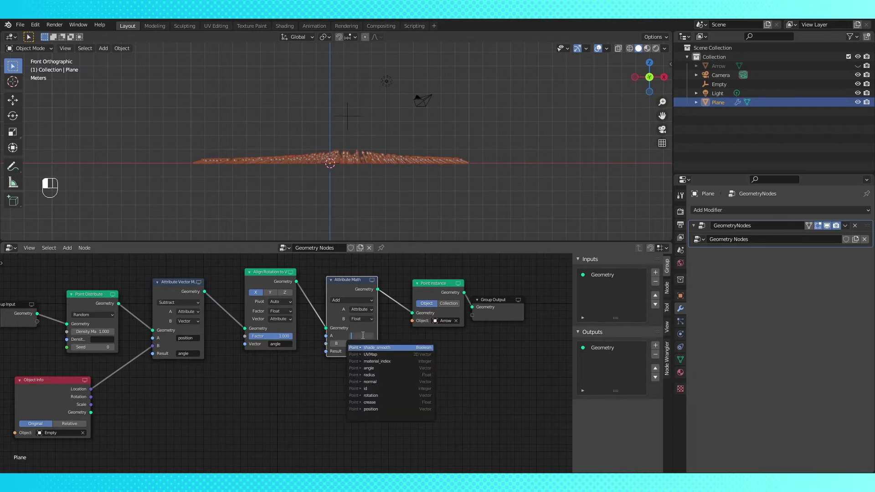
text(scale)
key(Return)
click(363, 351)
text(sc)
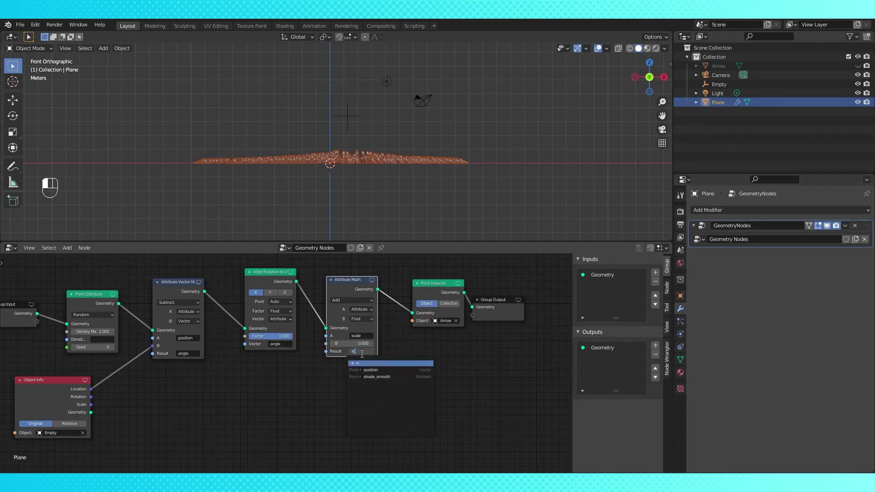
text(ale)
key(Return)
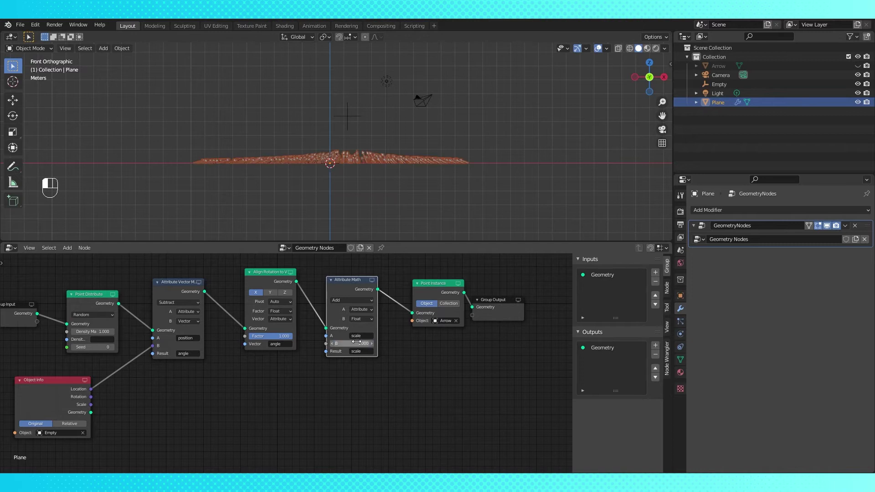
Enlarge the arrows by setting the Attribute Math node's B value to 2.5, and check them from an angle.
drag(357, 342, 392, 342)
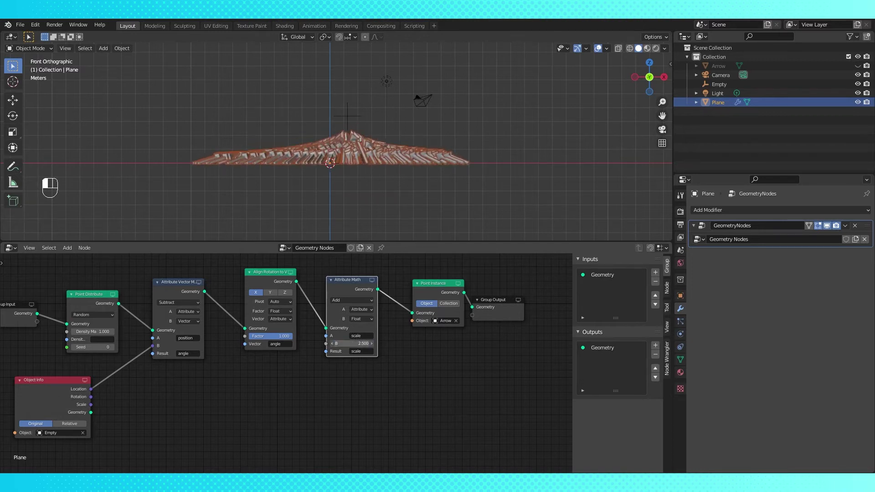
middle_drag(456, 151, 487, 140)
shift+middle_drag(393, 142, 434, 131)
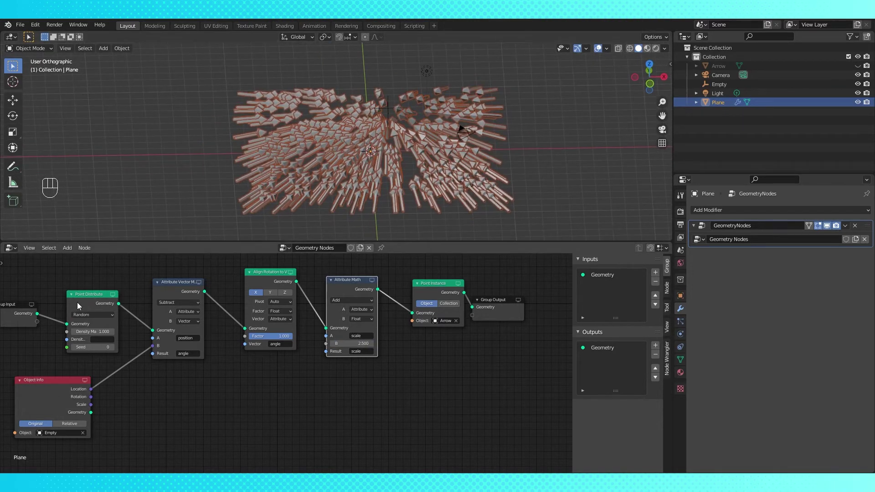
Reduce the Point Distribute node's Density Max to 0.3 and inspect the sparser arrows.
middle_drag(77, 303, 128, 308)
drag(151, 336, 113, 336)
middle_drag(396, 138, 392, 117)
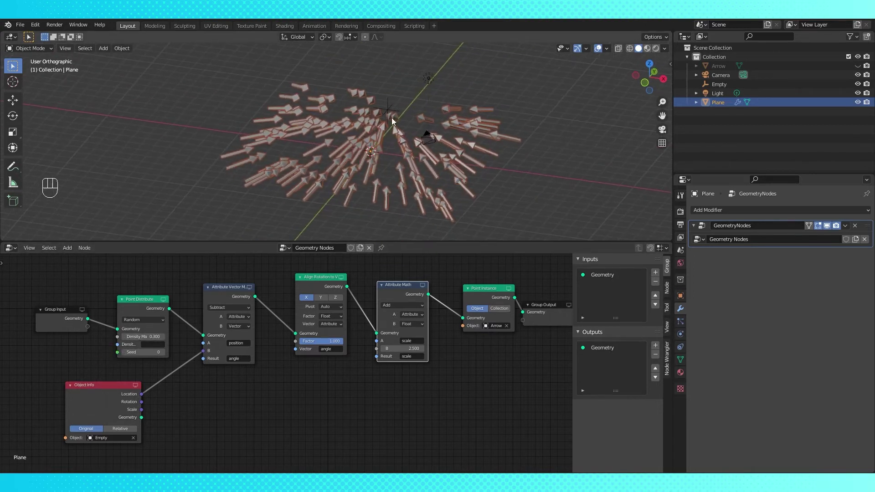
Set Point Distribute to Poisson Disk with a minimum distance of 2.5 m and a Density Max of 10.1.
click(154, 319)
click(146, 336)
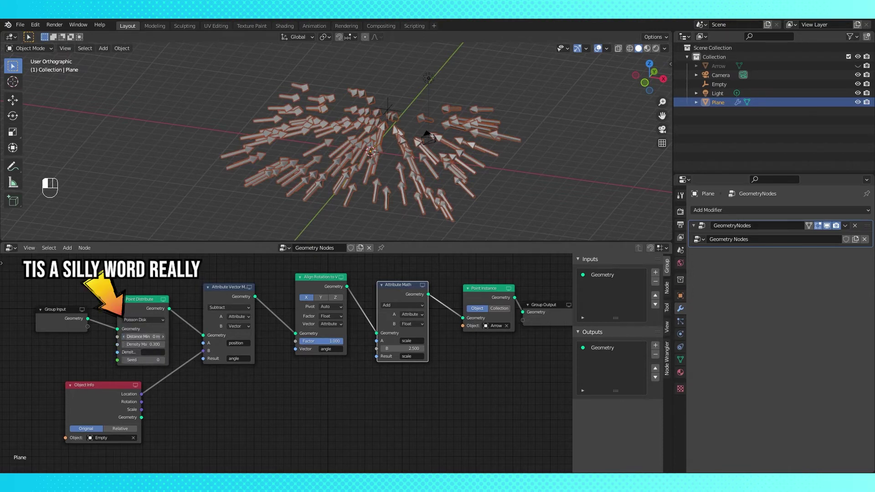
drag(146, 337, 178, 344)
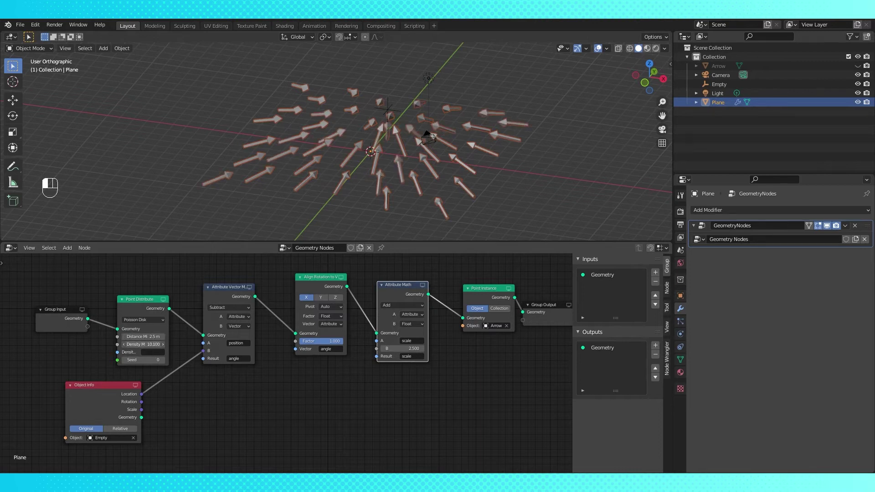
Select the Empty and move it to about X 0.84 m, Y 1.04 m, Z 4.4 m.
click(387, 108)
shift+middle_drag(387, 108, 419, 130)
key(g)
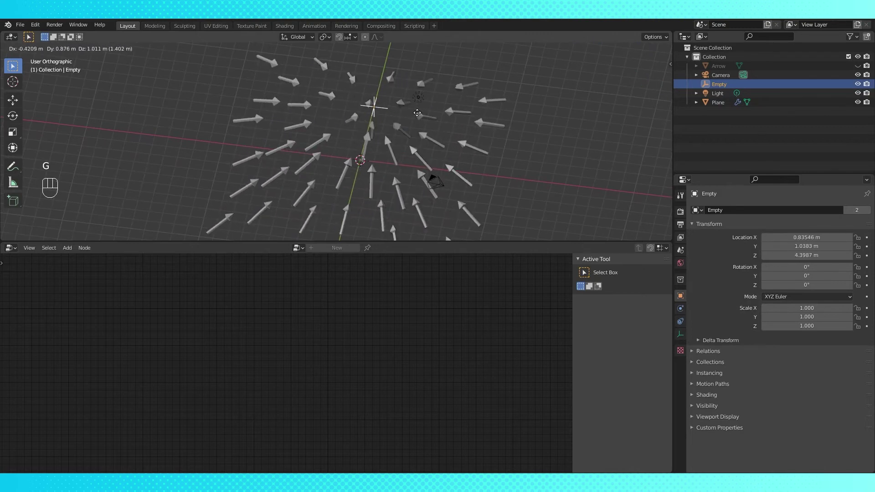
click(418, 114)
Select the arrow-covered plane and, in front view, move it about 20.9 m in X and 9 m in Z.
middle_drag(418, 114, 426, 93)
scroll(423, 177, down, 3)
click(424, 176)
key(KP_1)
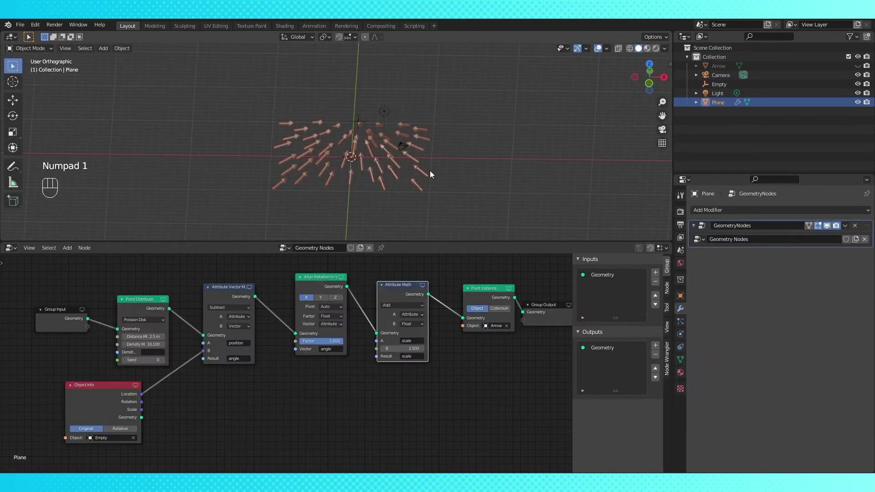
shift+middle_drag(413, 138, 387, 175)
key(g)
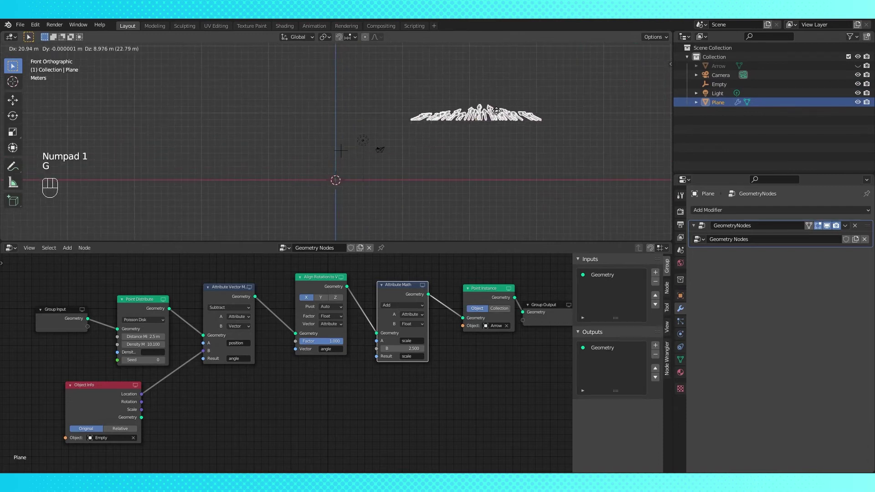
click(516, 119)
middle_drag(516, 119, 482, 106)
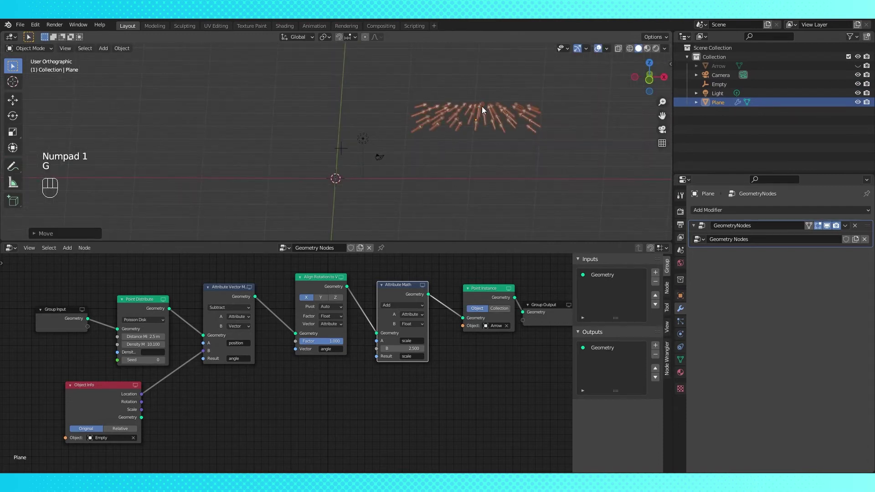
Try moving the Empty near the origin to test whether the relocated arrows still aim at it.
click(343, 145)
key(g)
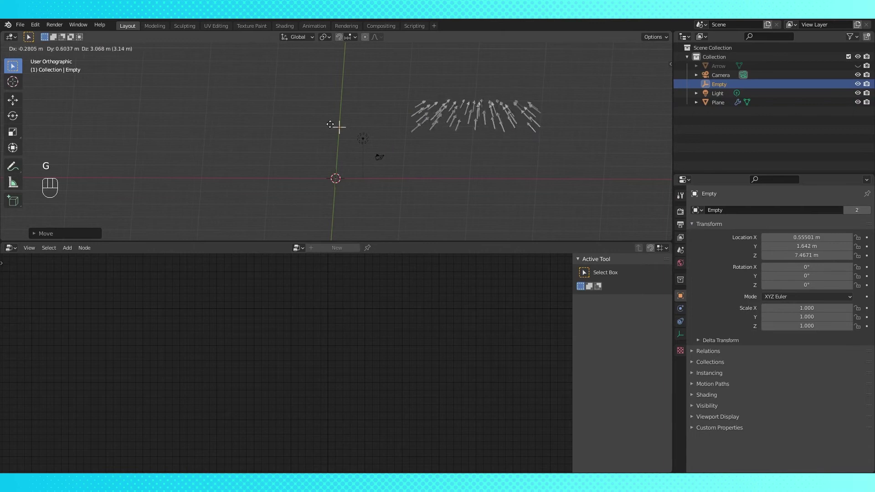
click(333, 146)
For the plane's node tree, move Group Input and Point Distribute away from Attribute Vector Math, and Object Info further down, to make room.
click(497, 125)
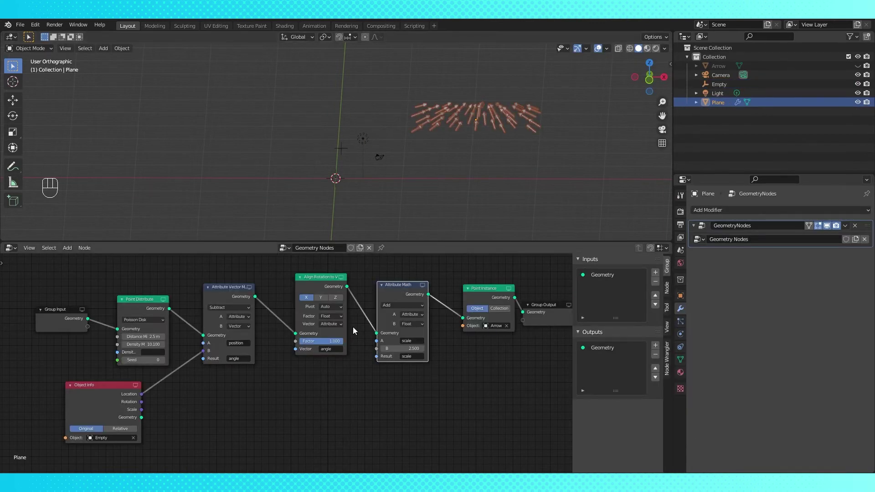
scroll(337, 369, down, 2)
middle_drag(200, 360, 262, 357)
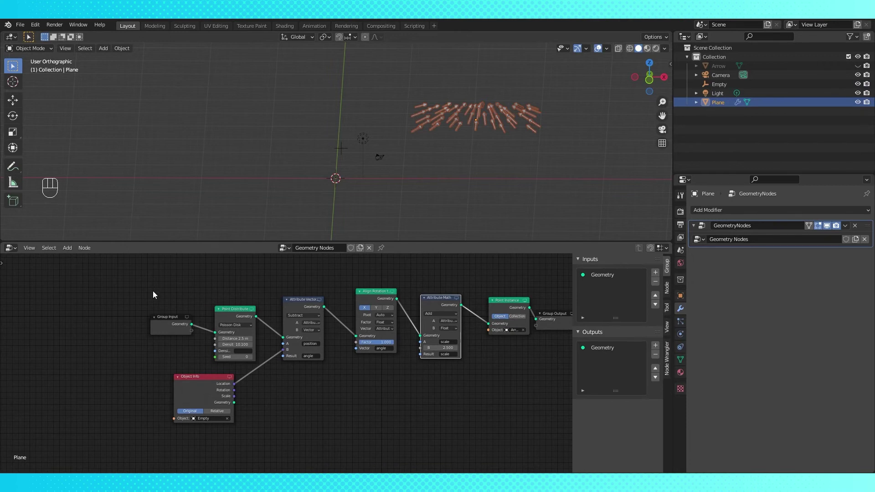
drag(154, 295, 242, 346)
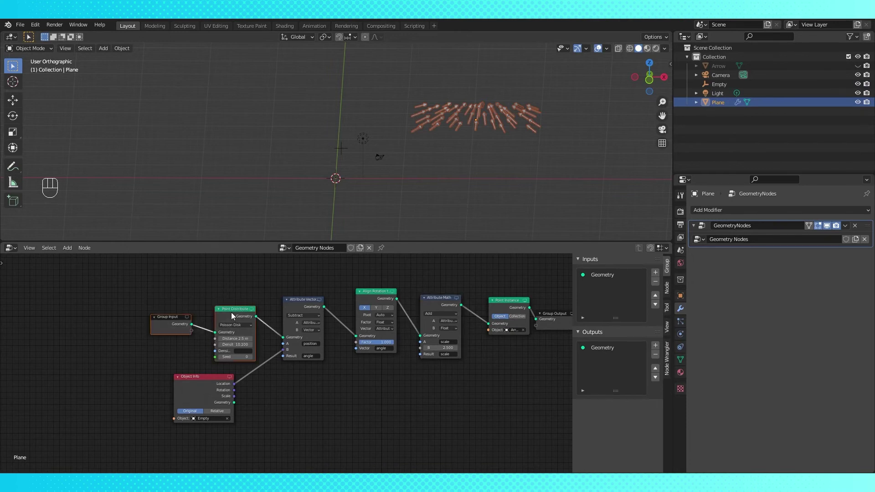
drag(232, 316, 117, 309)
shift+middle_drag(297, 382, 320, 342)
drag(223, 351, 225, 382)
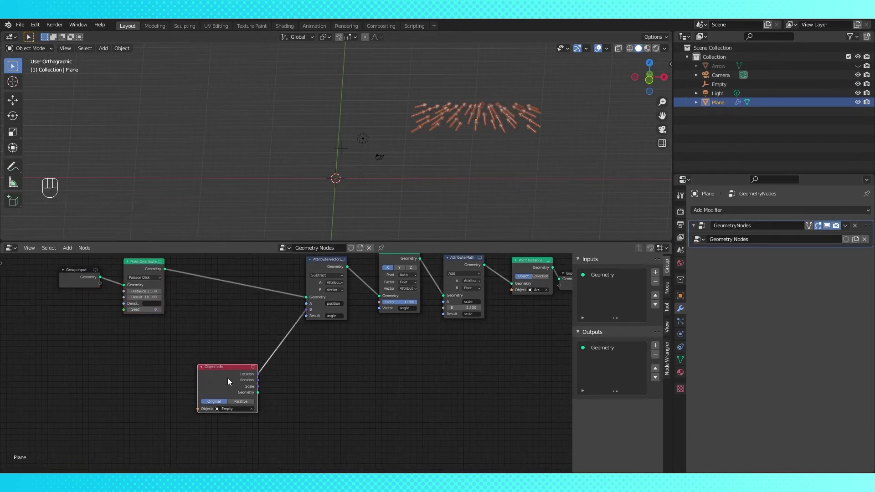
Duplicate the Object Info node below Point Distribute and set the copy's object to Plane.
key(shift+d)
click(125, 342)
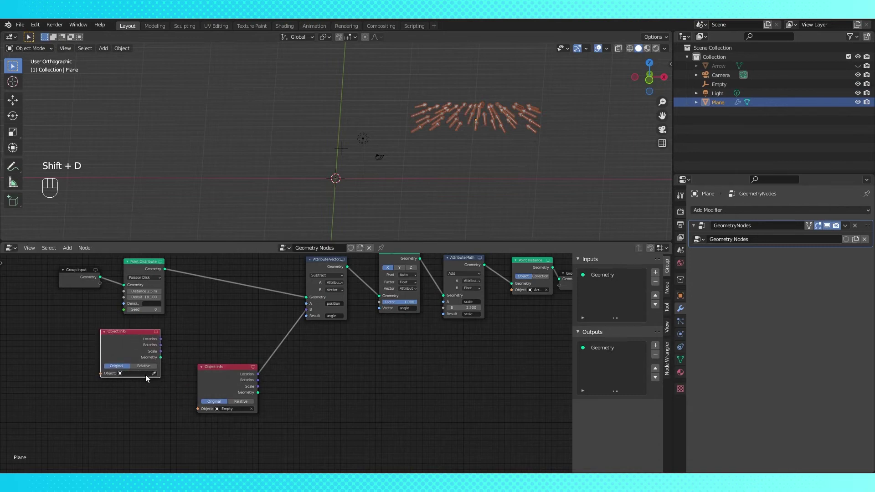
click(145, 374)
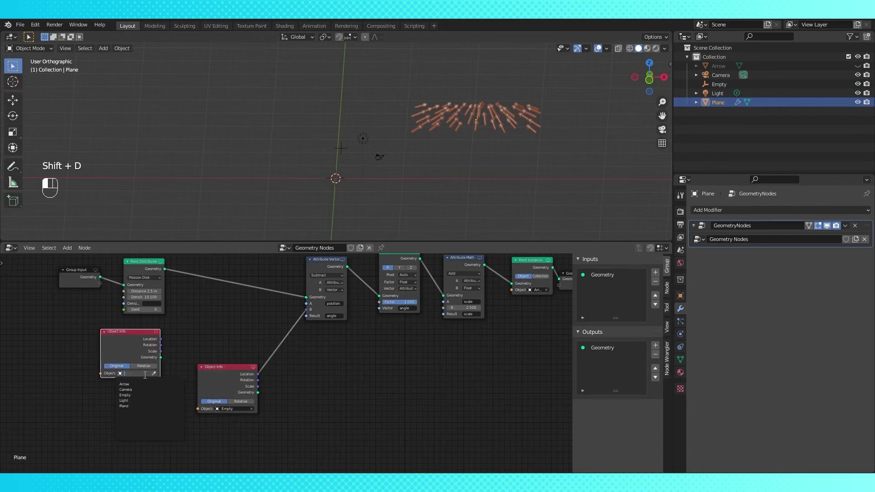
click(131, 406)
Duplicate the Attribute Vector Math node and insert the copy between Point Distribute and the original Subtract node.
middle_drag(233, 316, 246, 349)
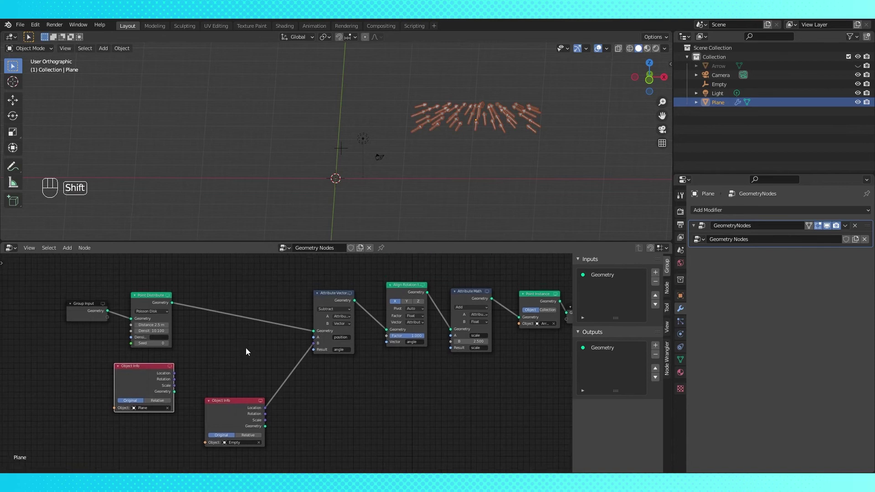
click(330, 295)
key(shift+d)
click(245, 285)
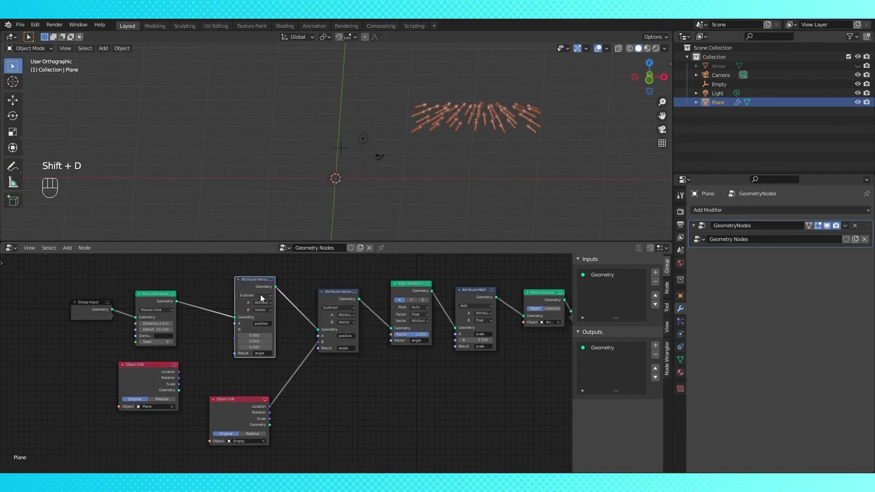
Set the new vector math node to Add, feed the Plane's Location into B, and name its result position1.
click(261, 295)
click(253, 313)
click(262, 353)
click(262, 364)
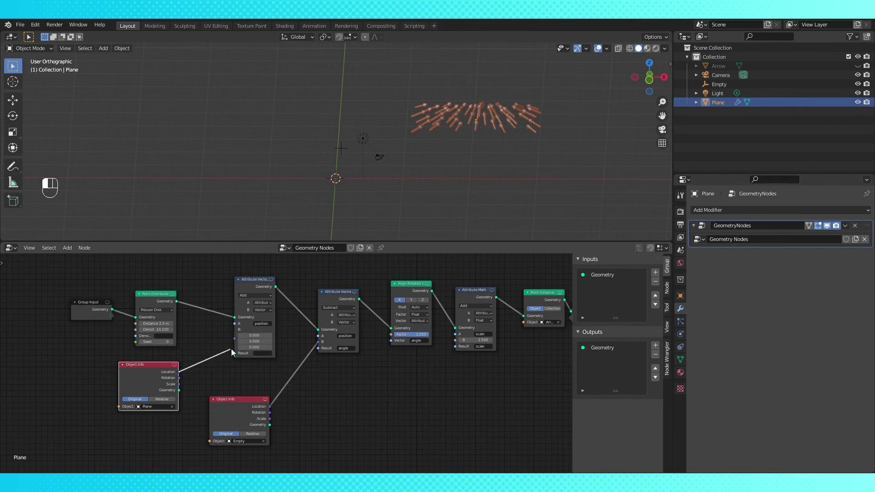
click(261, 338)
text(p)
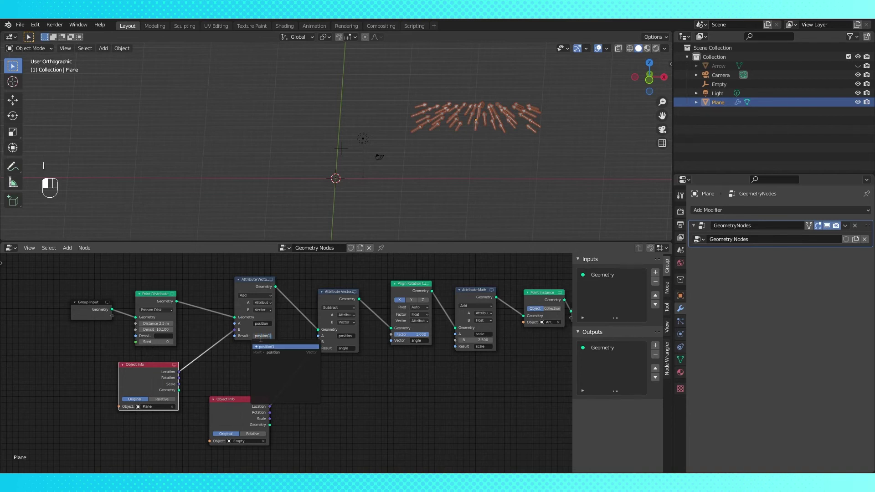
text(osition1)
key(Return)
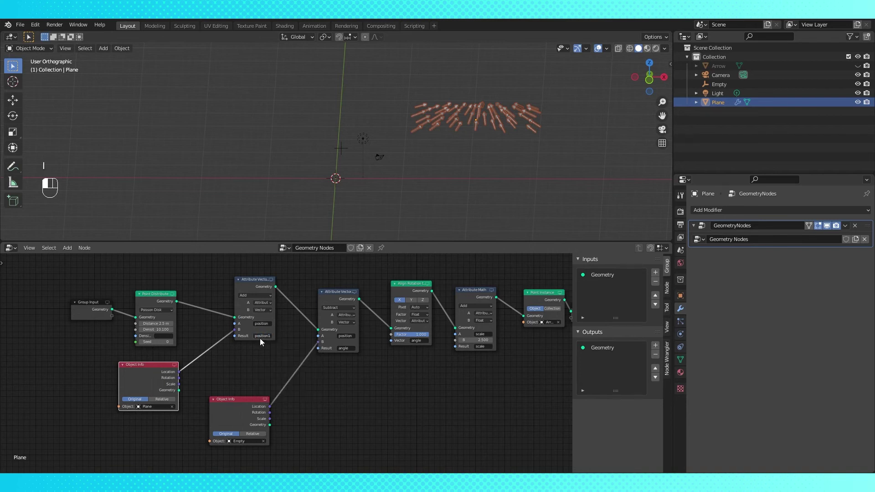
Change attribute A of the Subtract vector math node to position1.
click(354, 336)
text(1)
key(Return)
In front view, move the plane lower and closer to the world origin.
key(KP_1)
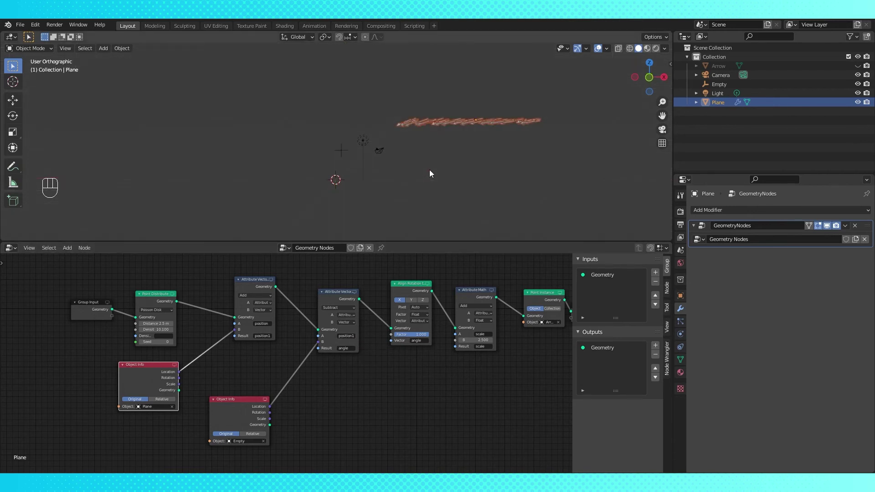
click(477, 119)
drag(478, 119, 435, 166)
Move the Empty above the arrows to about X 11.65 m, Y 1.04 m, Z 7.25 m, and check the arrows from an angle.
click(341, 151)
key(g)
click(415, 131)
click(416, 131)
middle_drag(429, 131, 445, 162)
scroll(444, 155, up, 2)
Enlarge and thin out the plane's arrows with an Attribute Math B value of 5.2 and a Point Distribute minimum distance of 4.7 m.
click(451, 149)
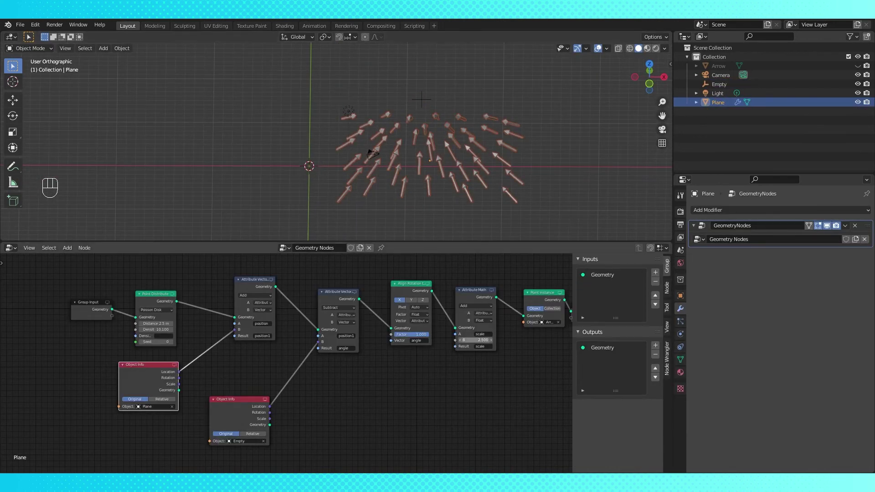
drag(475, 341, 540, 340)
drag(162, 325, 201, 325)
Select the Empty and move it among the arrows in top view to test their aim.
middle_drag(456, 119, 430, 142)
click(412, 136)
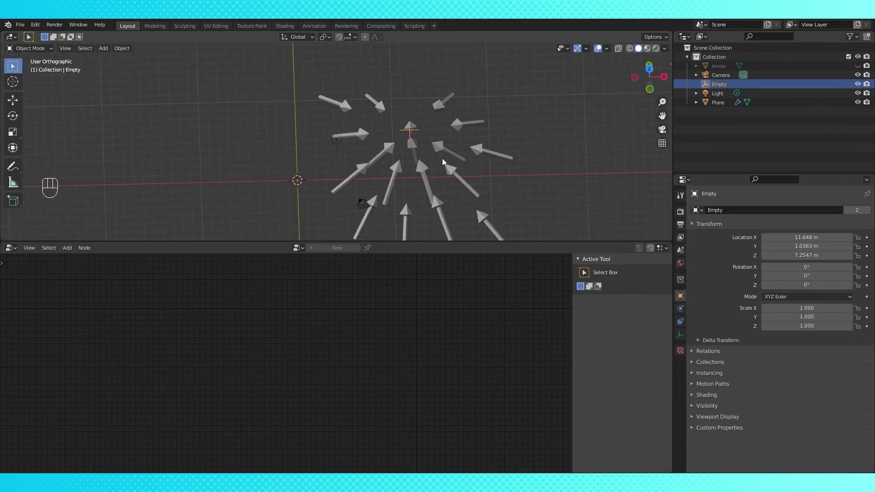
key(KP_7)
key(g)
click(452, 138)
Select the plane and move it in top view toward negative X, just past the world origin.
click(453, 138)
key(g)
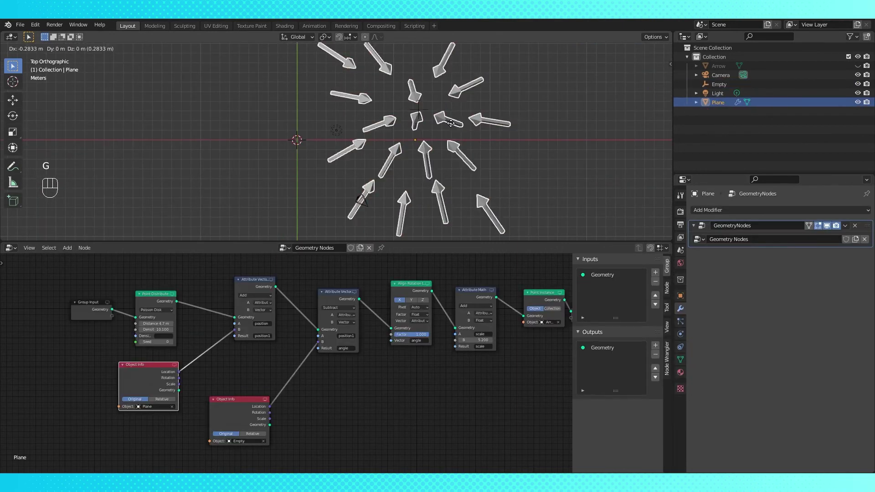
click(336, 97)
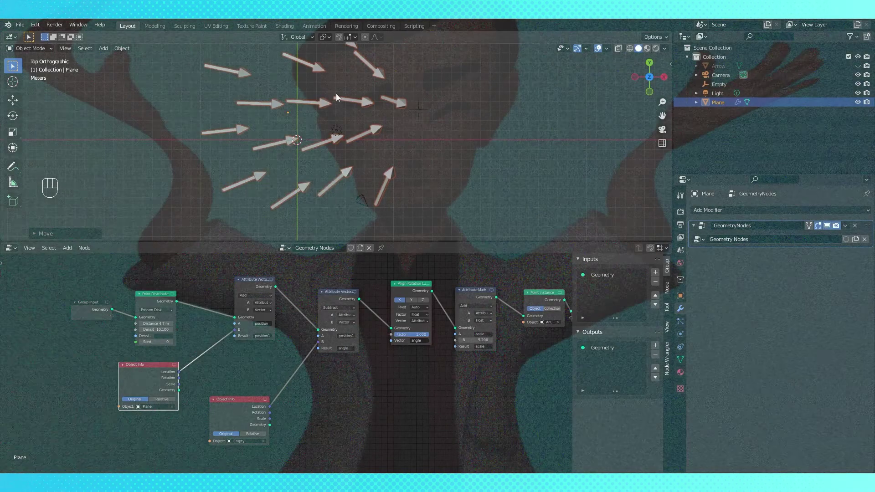